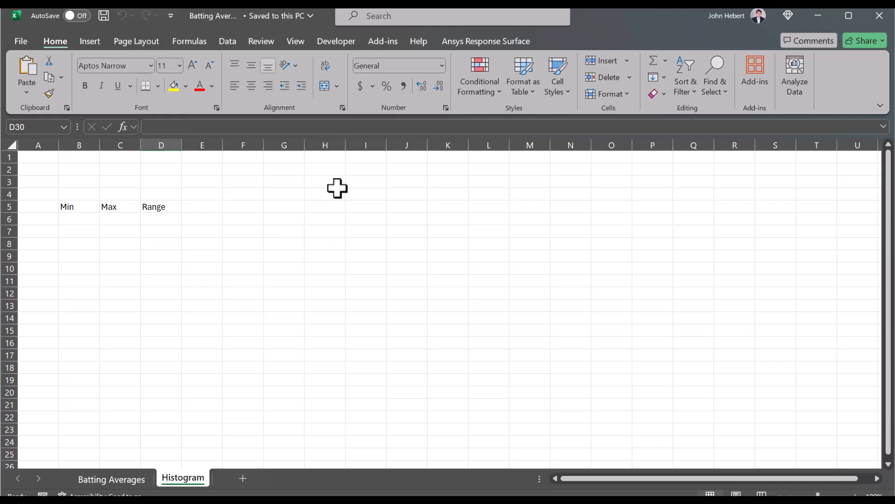
# - On the Batting Averages sheet, highlight the BA header cell T1 with yellow fill
pyautogui.hotkey('ctrl', 'pageup')
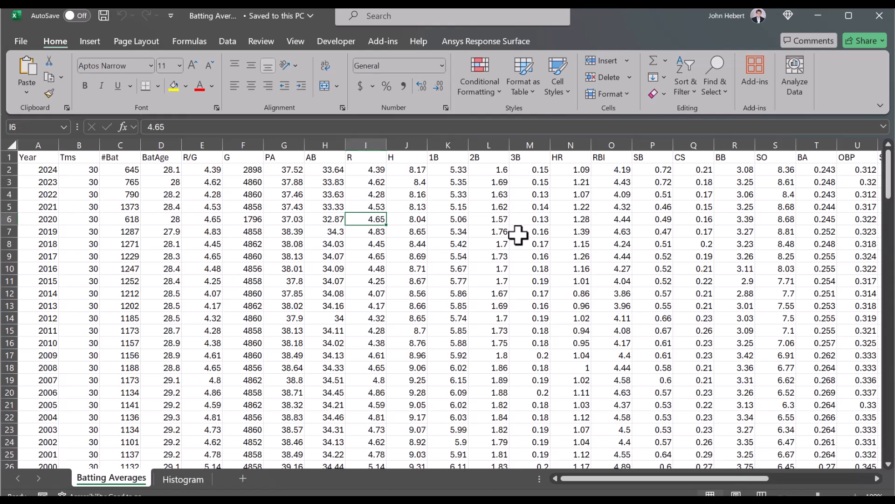
pyautogui.click(822, 160)
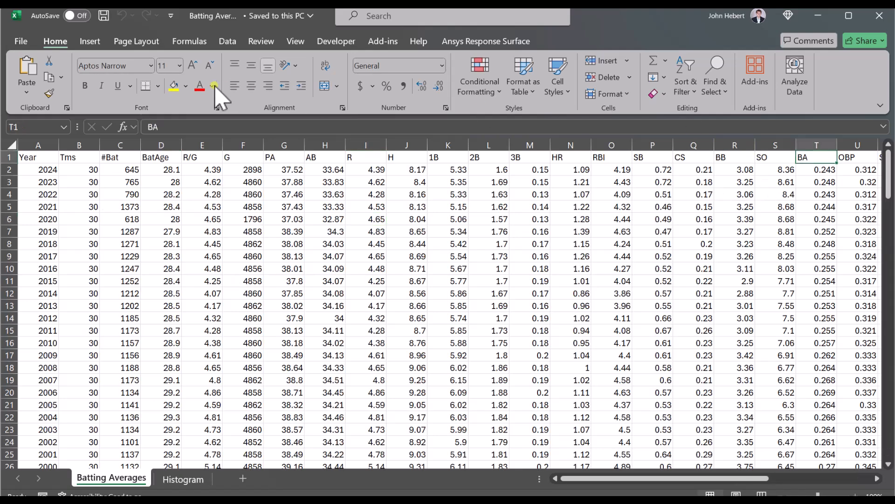
pyautogui.click(174, 86)
# - Name the batting average data in T2:T155 of the Batting Averages sheet as the range BA
pyautogui.hotkey('ctrl', 'pagedown')
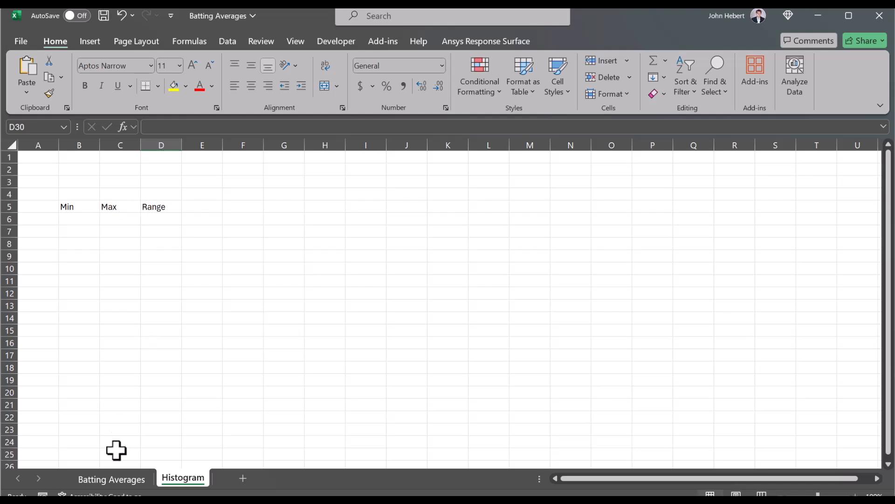
pyautogui.click(119, 479)
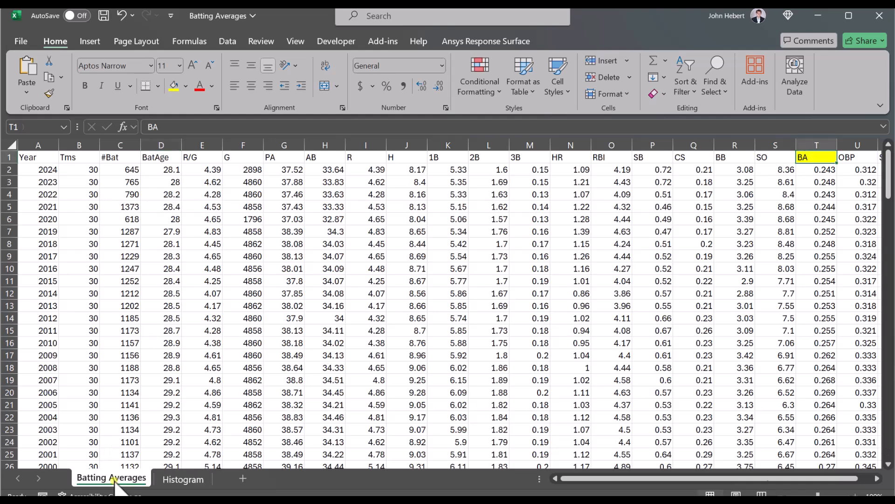
pyautogui.click(816, 172)
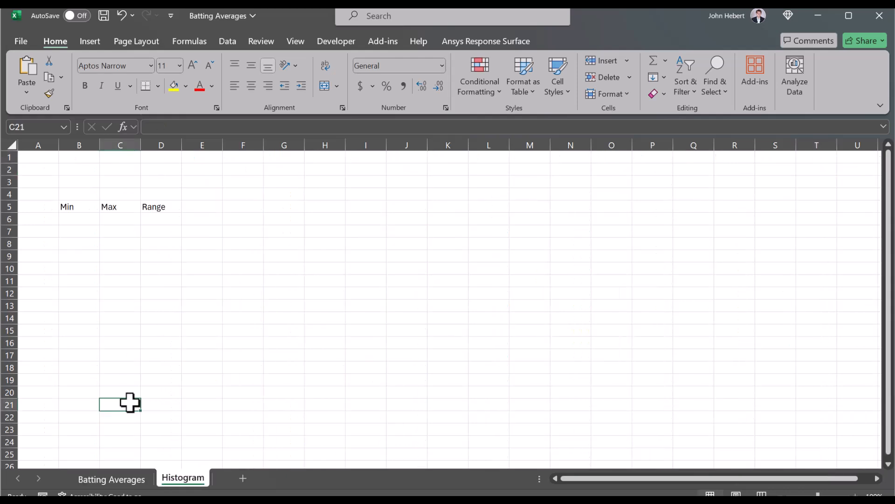
pyautogui.click(128, 481)
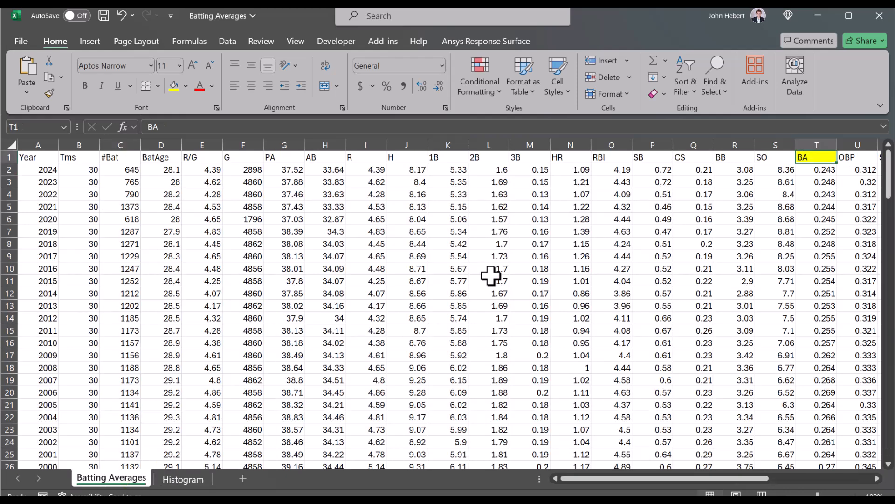
pyautogui.click(810, 171)
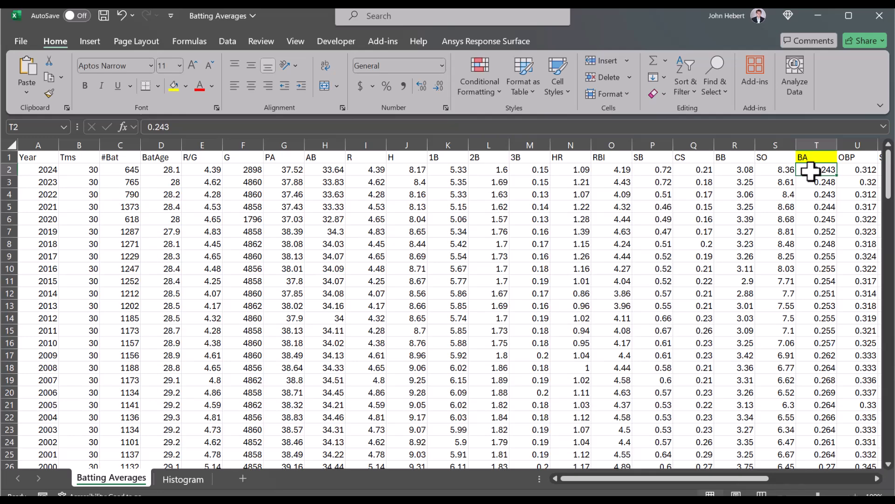
pyautogui.hotkey('ctrl', 'shift', 'Down')
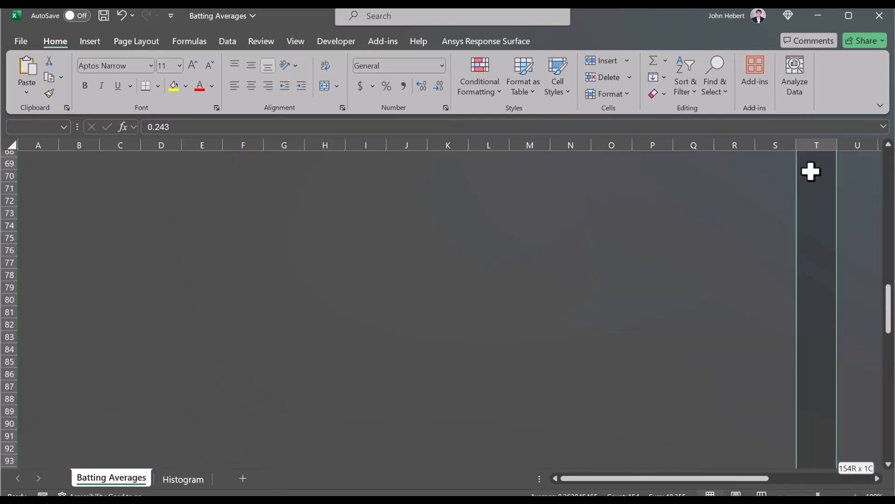
pyautogui.click(29, 127)
pyautogui.write('BA')
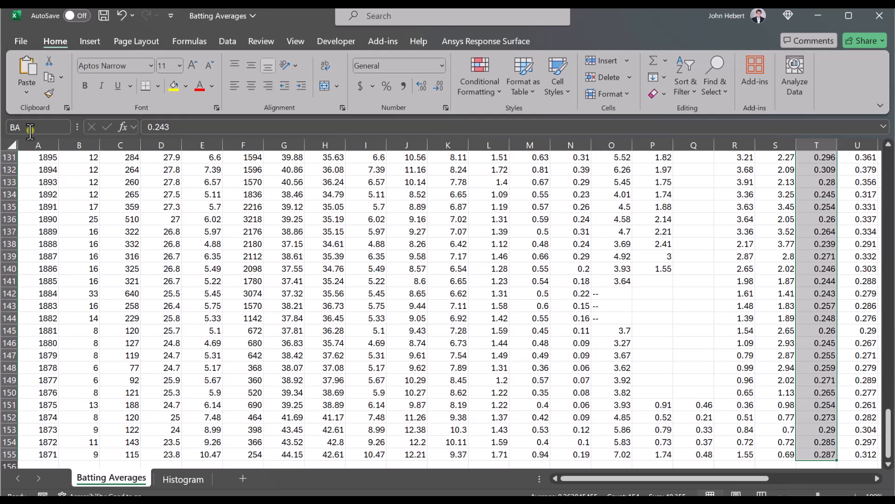
pyautogui.press('Return')
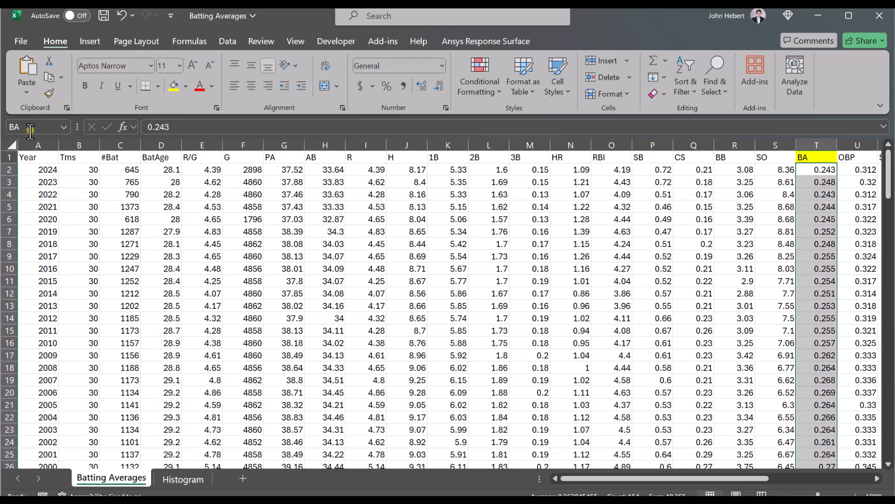
# - On the Histogram sheet, enter =MIN(BA) in B6 under the Min header
pyautogui.click(180, 479)
pyautogui.click(69, 306)
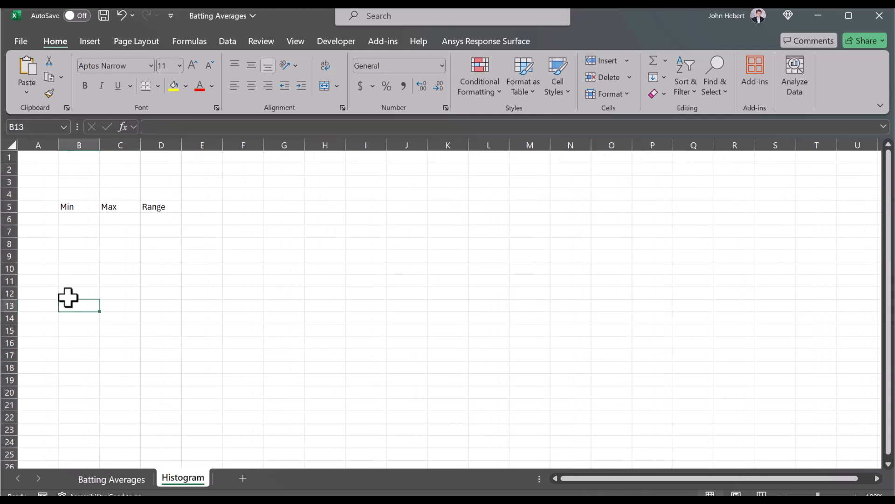
pyautogui.click(63, 218)
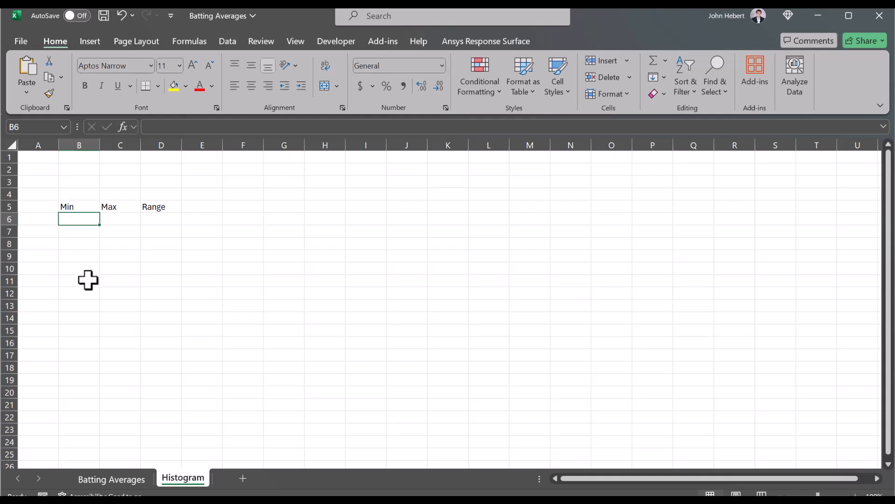
pyautogui.write('=min')
pyautogui.press('Tab')
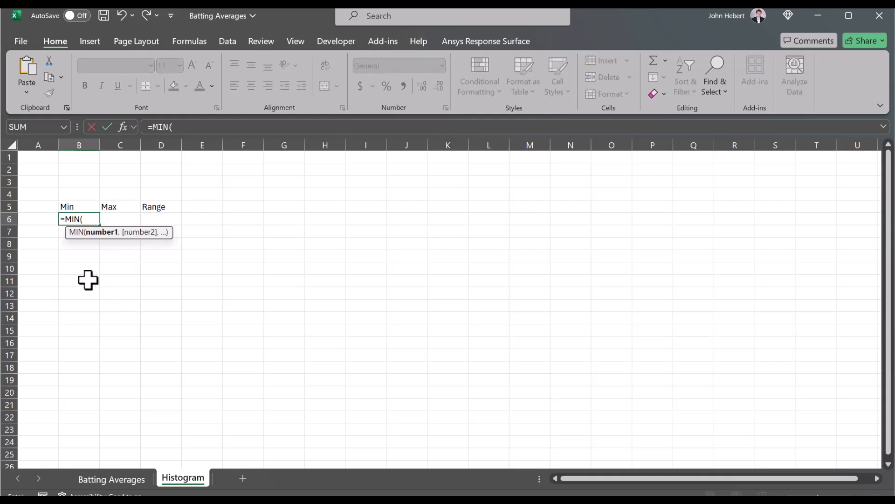
pyautogui.write('BA)')
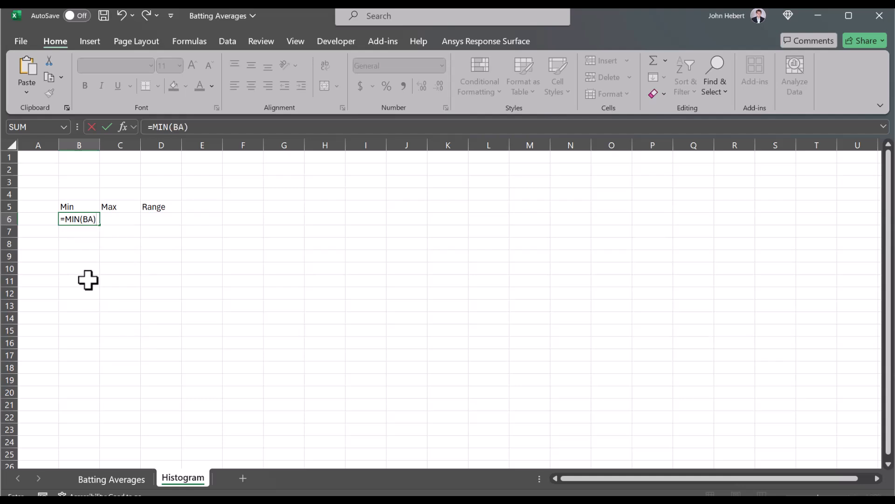
pyautogui.press('Return')
# - Enter =MAX(BA) in C6 under the Max header
pyautogui.press('Up')
pyautogui.press('Right')
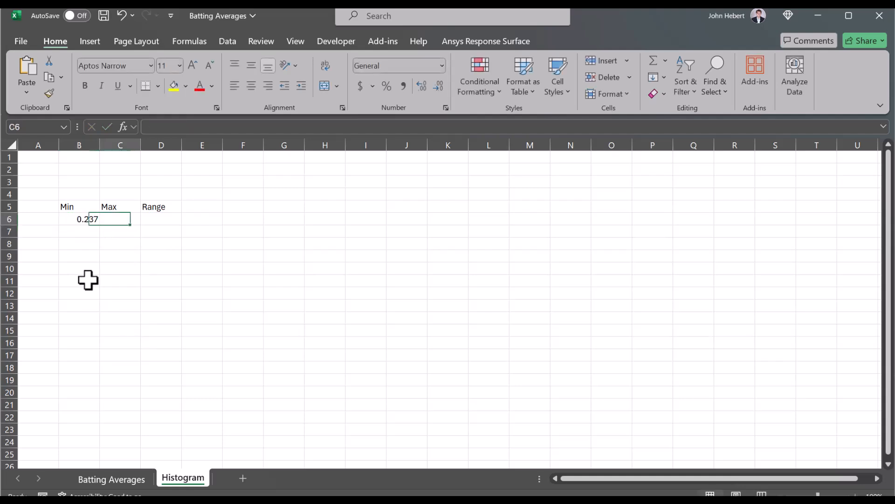
pyautogui.write('=MAX')
pyautogui.press('Tab')
pyautogui.write('BA)')
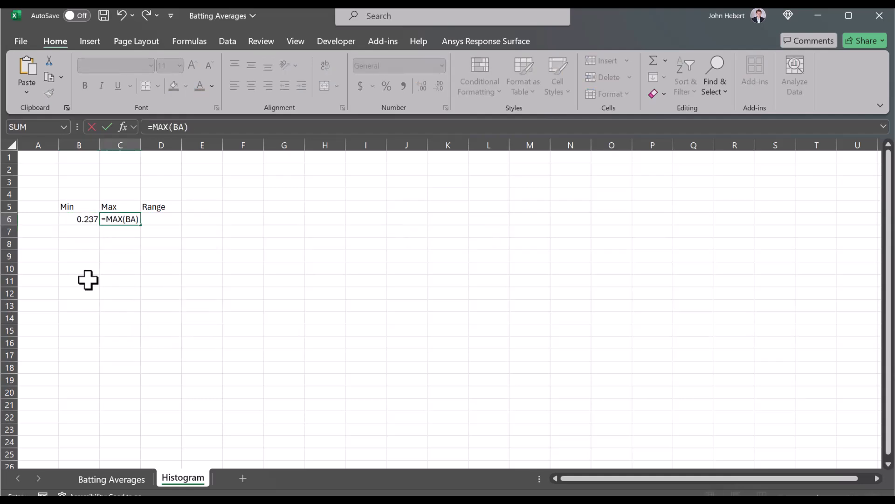
pyautogui.press('Return')
# - Calculate the range in D6 by subtracting the minimum from the maximum with =C6-B6
pyautogui.press('Right')
pyautogui.press('Up')
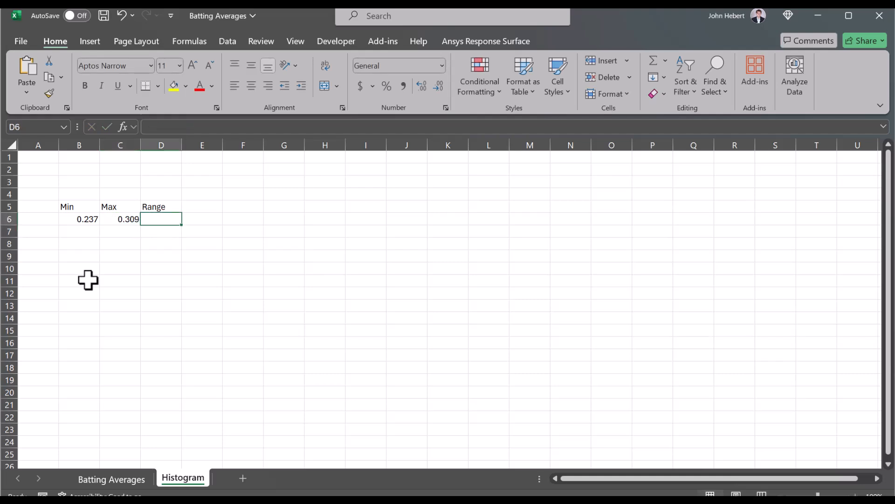
pyautogui.write('=')
pyautogui.click(116, 220)
pyautogui.write('-')
pyautogui.click(82, 217)
pyautogui.press('Return')
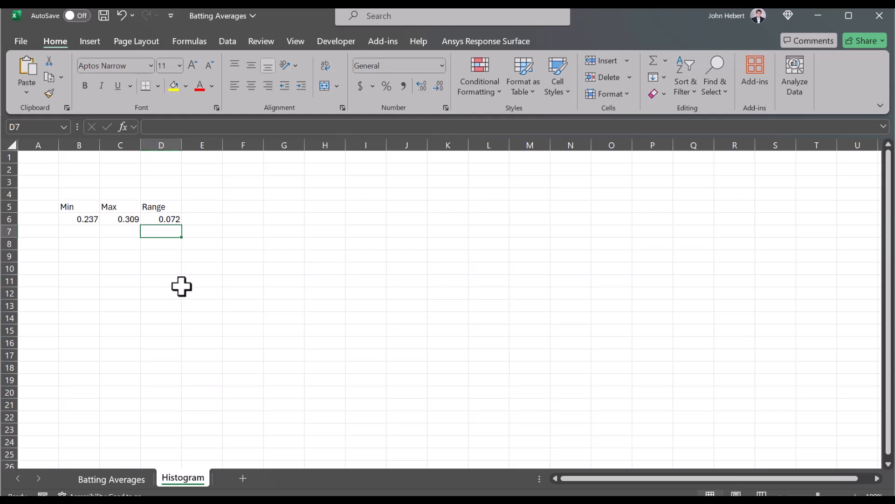
# - Review the definition of the named range BA in the Name Manager without changing it
pyautogui.click(190, 42)
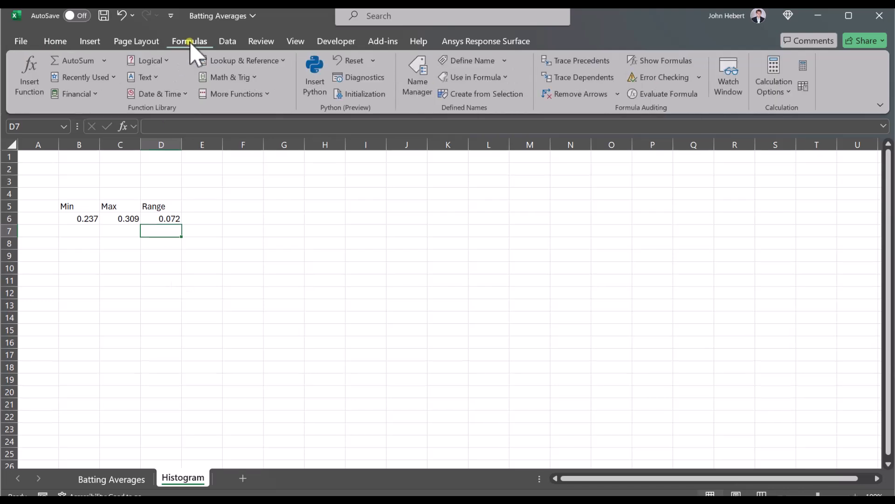
pyautogui.click(415, 82)
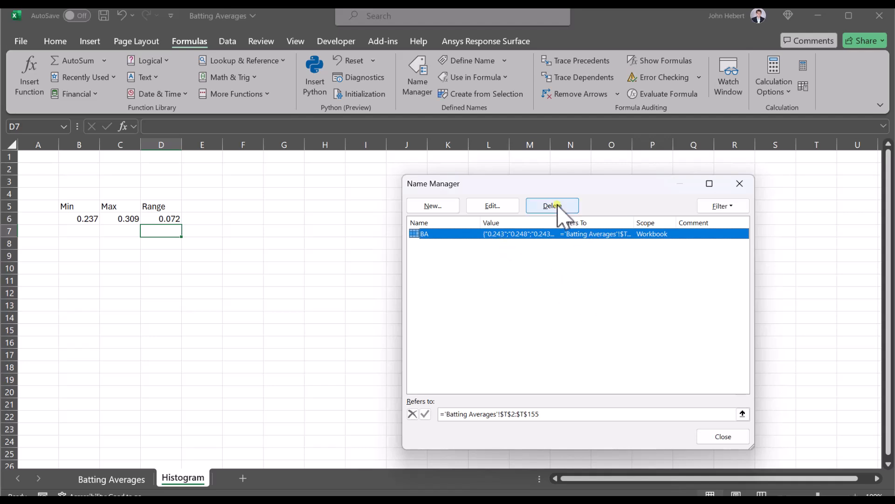
pyautogui.click(493, 205)
pyautogui.click(581, 373)
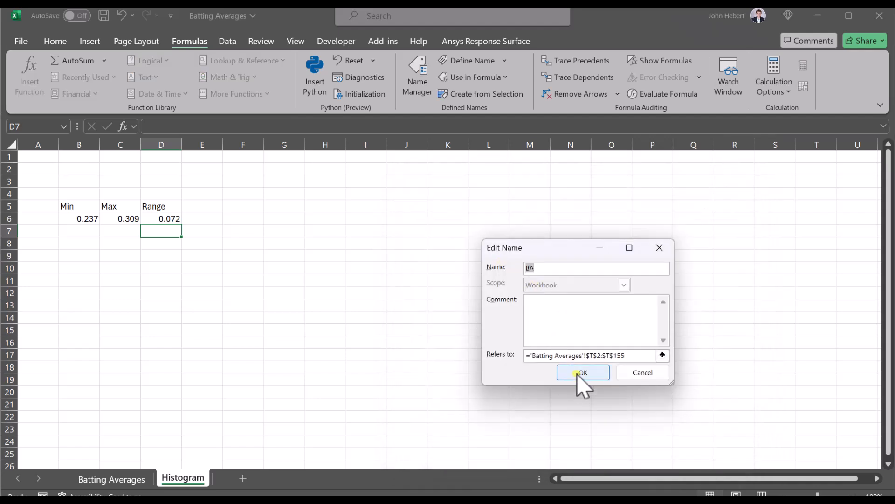
pyautogui.click(722, 437)
pyautogui.click(295, 253)
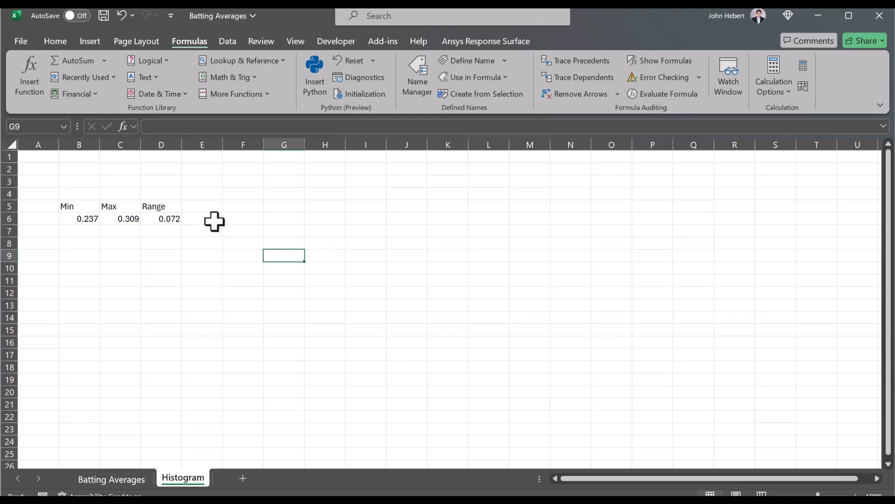
# - Add the header "# of bins" in F5 and enter 10 below it in F6
pyautogui.click(246, 205)
pyautogui.write('# of Bins')
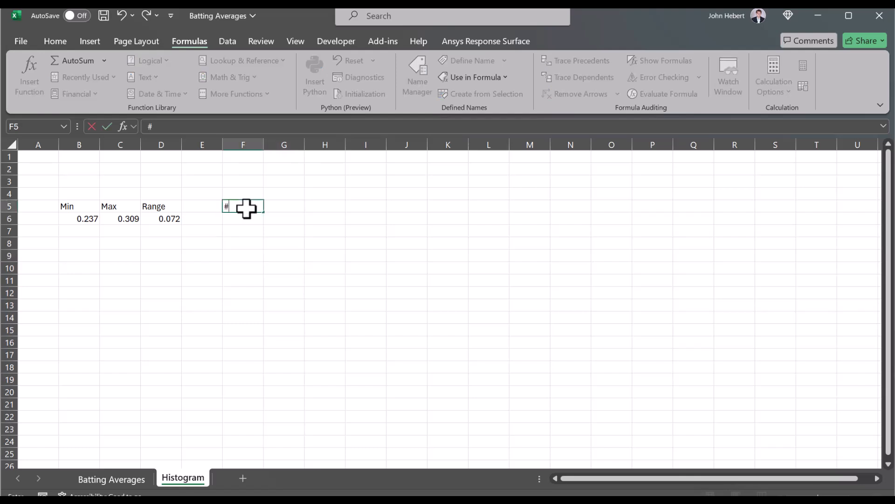
pyautogui.press('Return')
pyautogui.write('10')
pyautogui.press('Return')
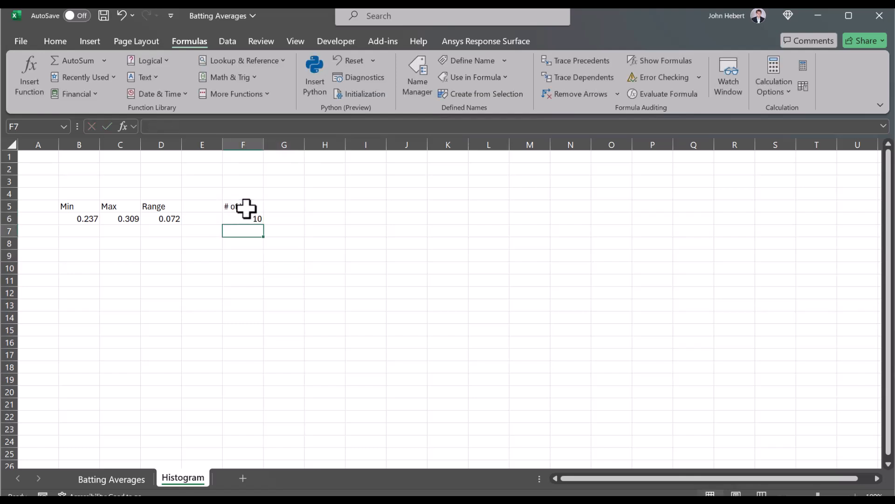
# - Center the contents of all cells on the Histogram sheet horizontally
pyautogui.click(11, 145)
pyautogui.click(53, 41)
pyautogui.click(252, 86)
pyautogui.click(274, 256)
# - Add the header "Bin Width" in G5 and calculate it in G6 as range divided by number of bins, =D6/F6
pyautogui.click(283, 210)
pyautogui.write('Bin Width')
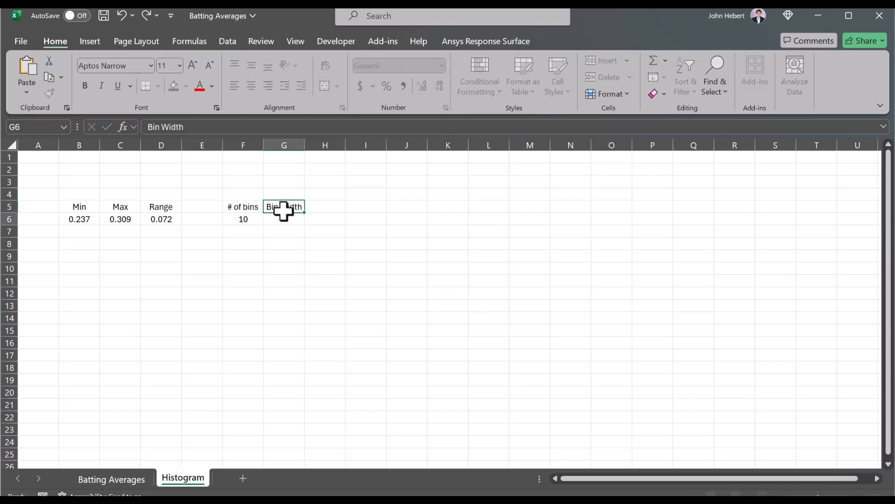
pyautogui.press('Return')
pyautogui.write('=')
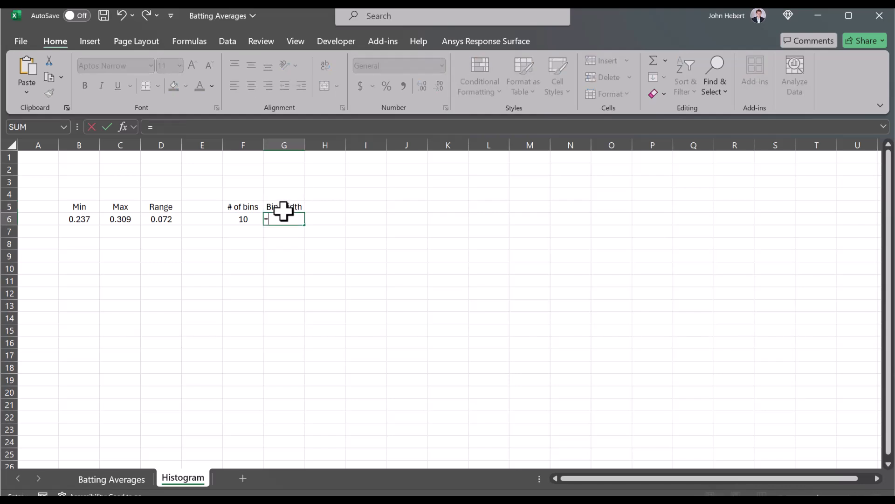
pyautogui.click(158, 217)
pyautogui.write('/')
pyautogui.click(231, 220)
pyautogui.press('Return')
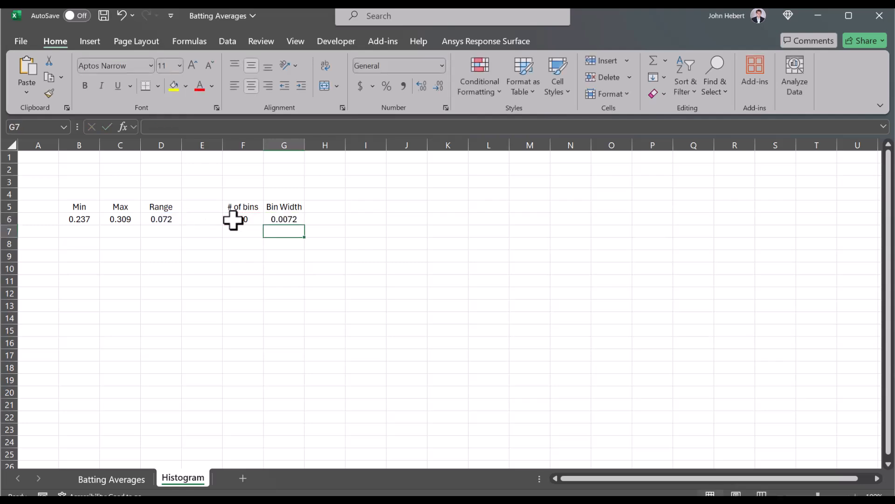
# - Add the header "Bin Endpoints" in H5, fit column H to it, and enter .237 as the first endpoint in H6
pyautogui.click(320, 205)
pyautogui.write('Bin Endp')
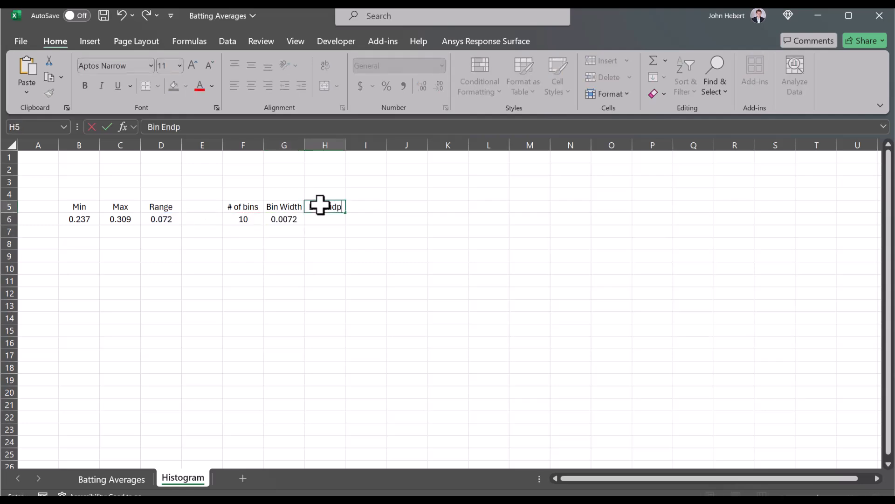
pyautogui.write('oints')
pyautogui.press('Return')
pyautogui.doubleClick(346, 145)
pyautogui.write('.237')
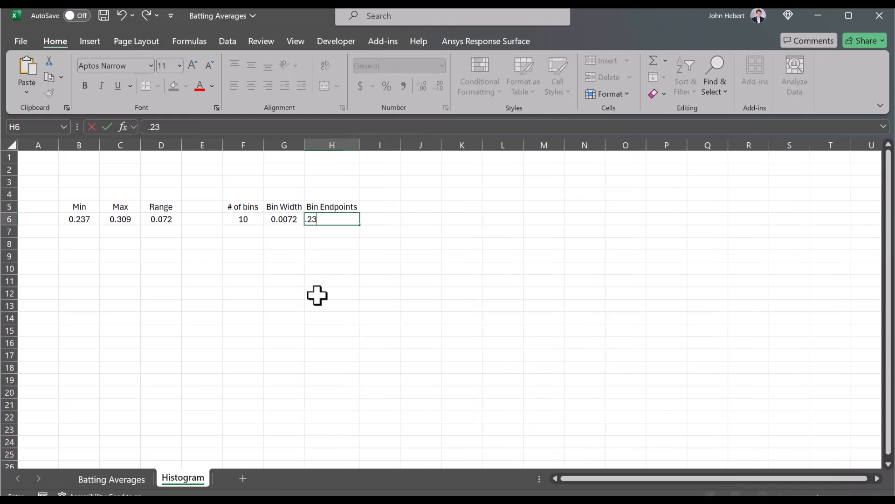
pyautogui.press('Return')
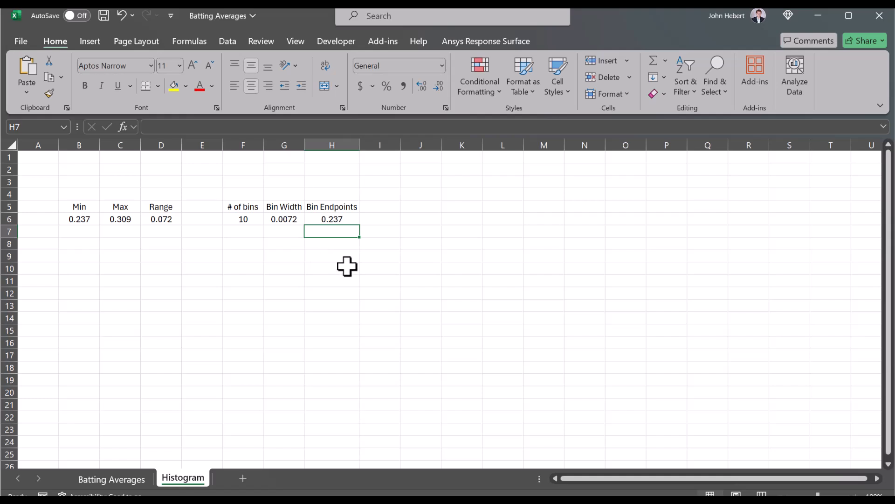
# - Enter =H6+$G$6 in H7 and fill the formula down to H22
pyautogui.write('=')
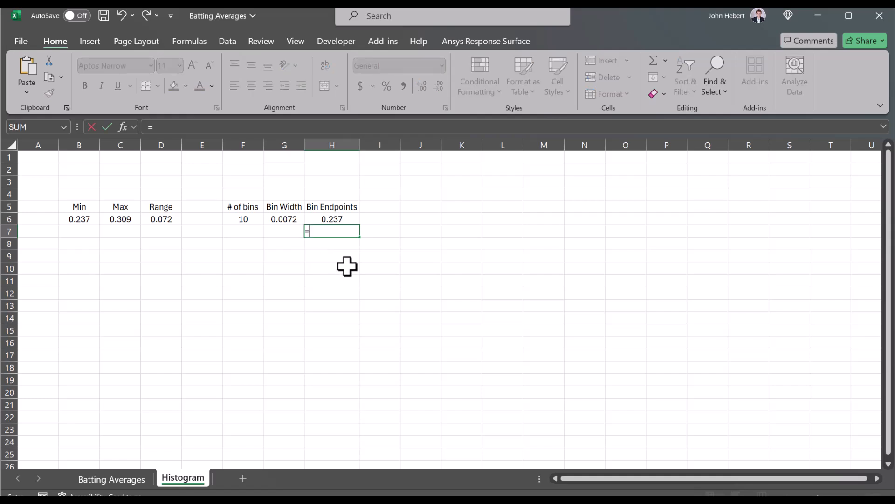
pyautogui.click(332, 219)
pyautogui.write('+')
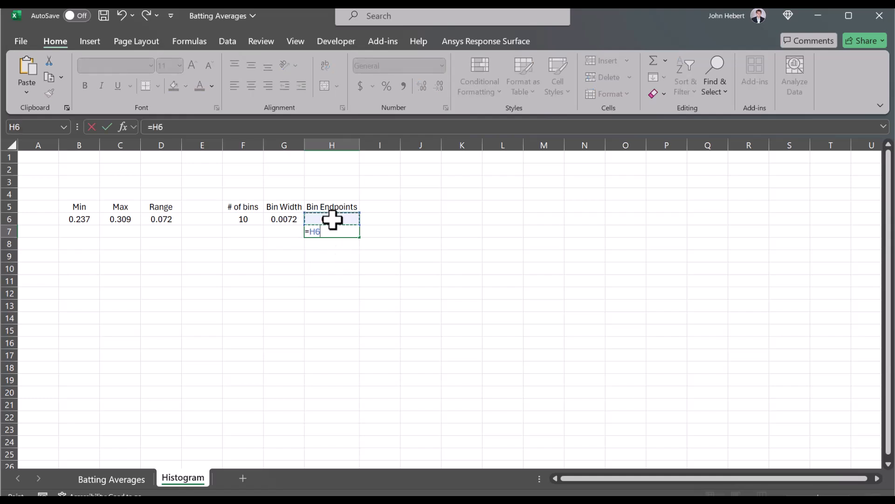
pyautogui.click(278, 219)
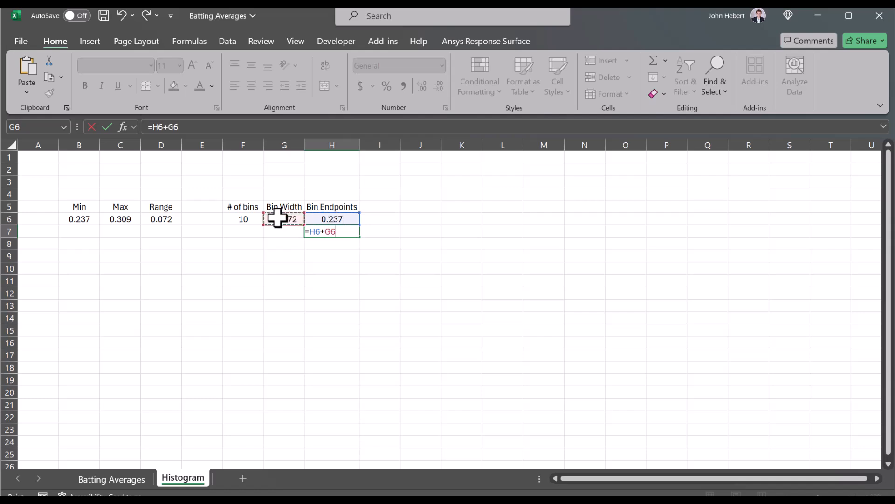
pyautogui.press('F4')
pyautogui.press('Return')
pyautogui.click(348, 232)
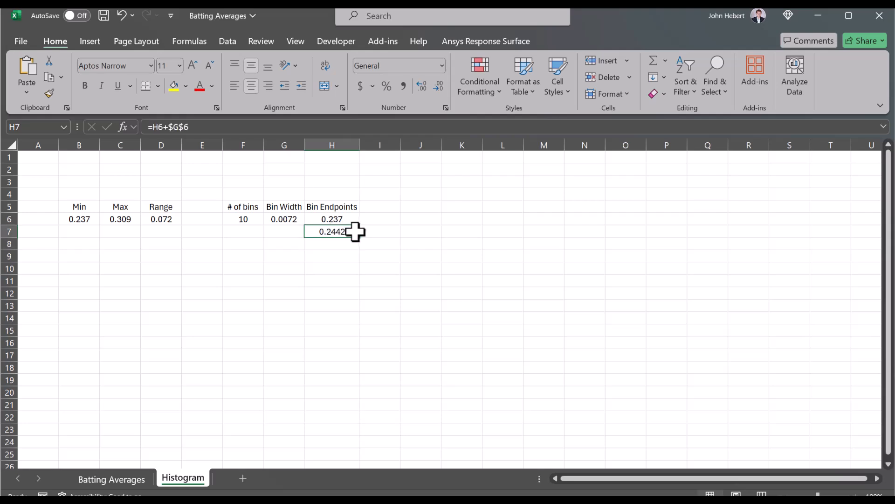
pyautogui.moveTo(359, 237); pyautogui.dragTo(344, 420)
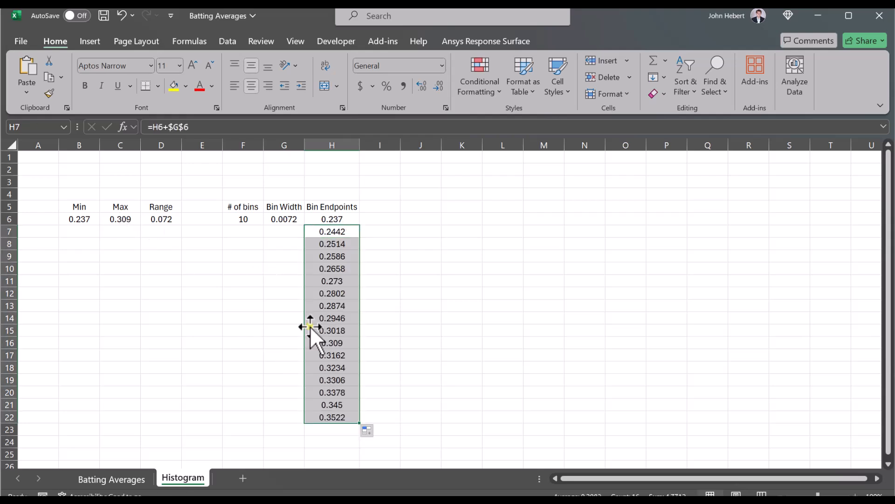
# - Clear the surplus bin endpoints below H16, so that the list ends at the maximum batting average
pyautogui.moveTo(328, 356); pyautogui.dragTo(330, 420)
pyautogui.press('Delete')
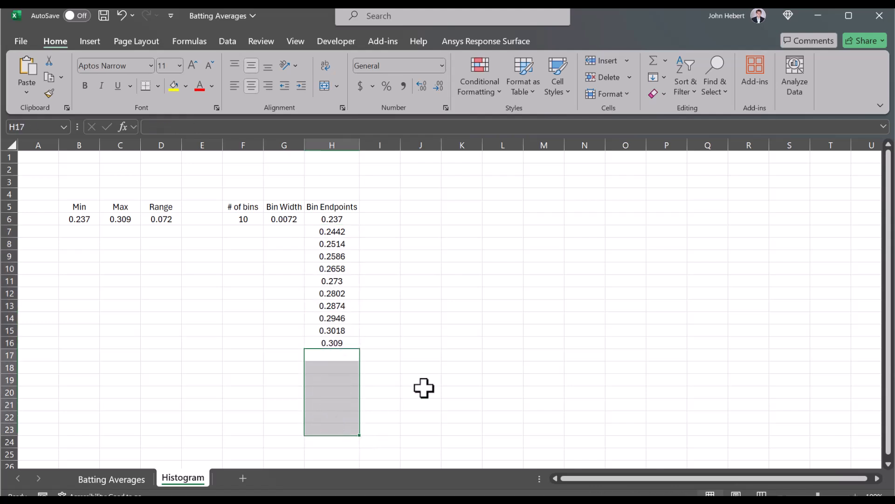
pyautogui.click(421, 389)
# - Show the bin endpoints in H6:H16 with four decimal places and save the workbook
pyautogui.moveTo(334, 221); pyautogui.dragTo(331, 344)
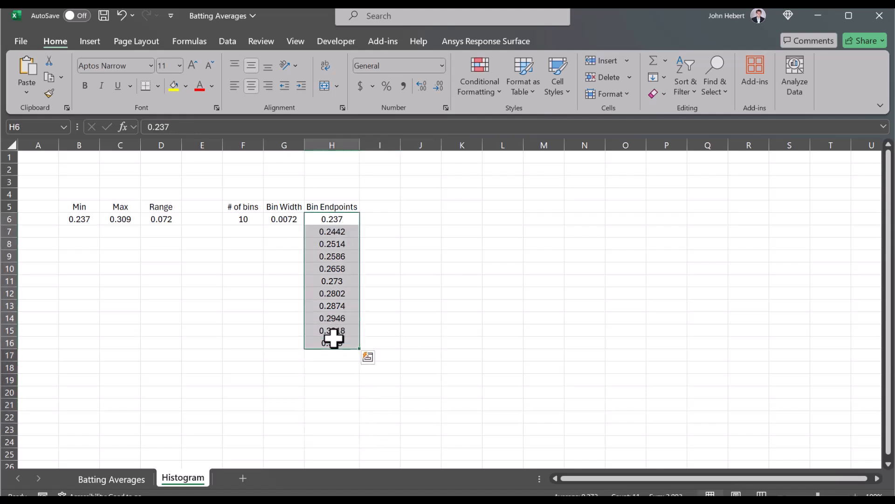
pyautogui.click(421, 86)
pyautogui.click(426, 289)
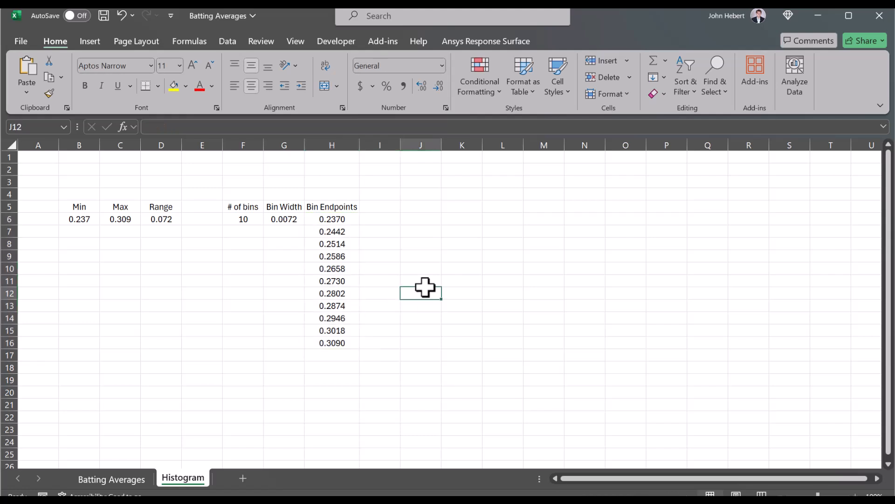
pyautogui.hotkey('ctrl', 's')
# - Enter the title "Distribution Table" in J4 and the header "Batting Average" in J5
pyautogui.click(429, 194)
pyautogui.write('Distri')
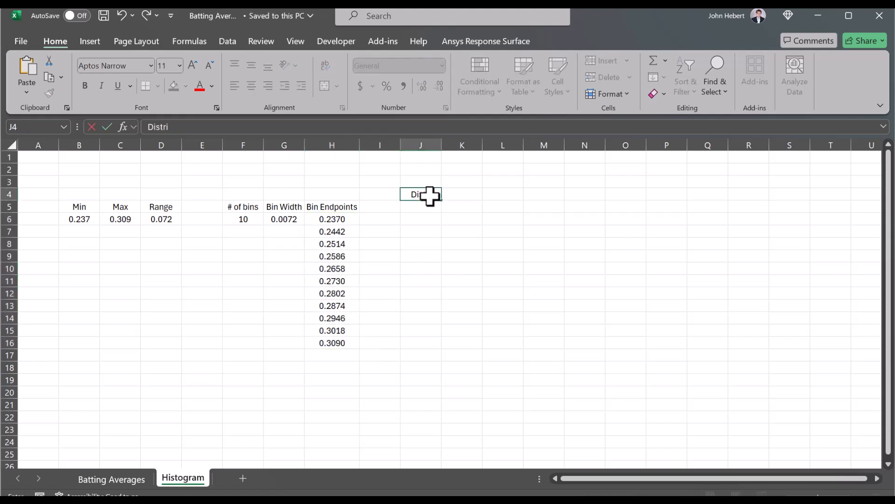
pyautogui.write('bution Table')
pyautogui.press('Return')
pyautogui.write('Batting Average')
pyautogui.press('Return')
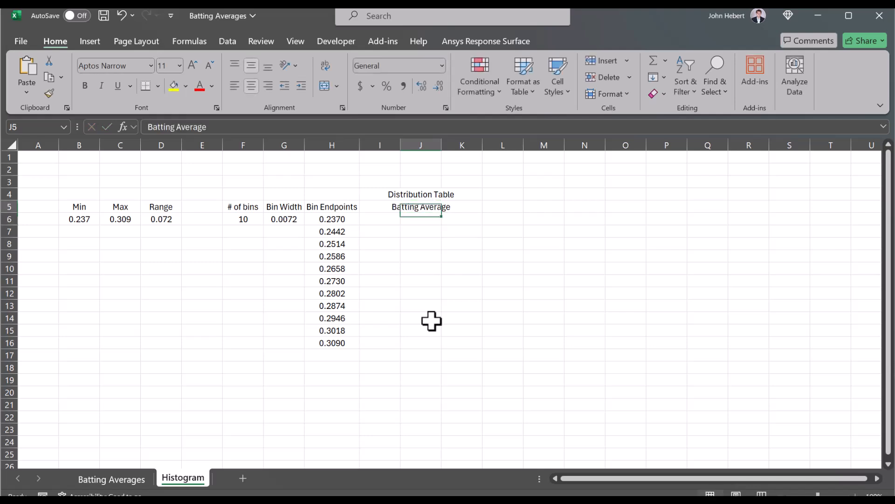
# - Add the headers "Count" in K5 and "Percent" in L5
pyautogui.press('Up')
pyautogui.press('Right')
pyautogui.write('Count')
pyautogui.press('Return')
pyautogui.press('Up')
pyautogui.press('Right')
pyautogui.write('Percent')
pyautogui.press('Return')
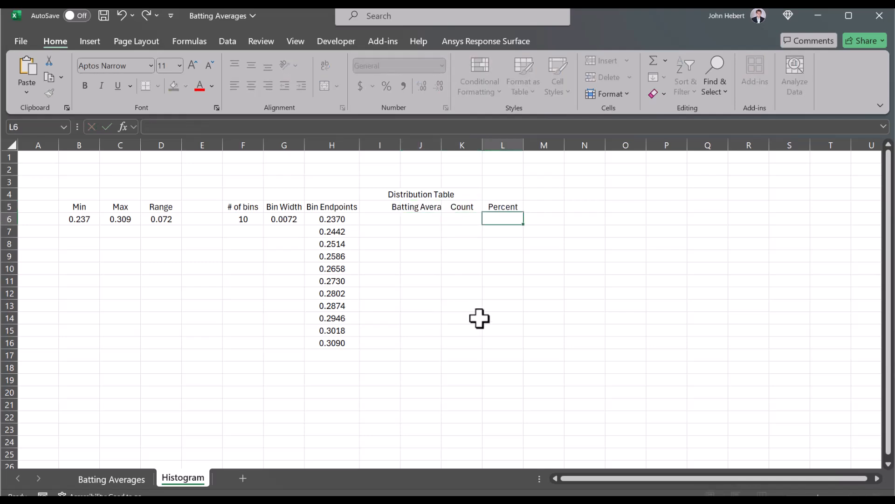
# - Merge and center the Distribution Table title across J4:L4 and fit column J to its contents
pyautogui.moveTo(411, 194); pyautogui.dragTo(489, 197)
pyautogui.click(336, 86)
pyautogui.click(349, 104)
pyautogui.click(462, 330)
pyautogui.doubleClick(441, 145)
pyautogui.click(466, 294)
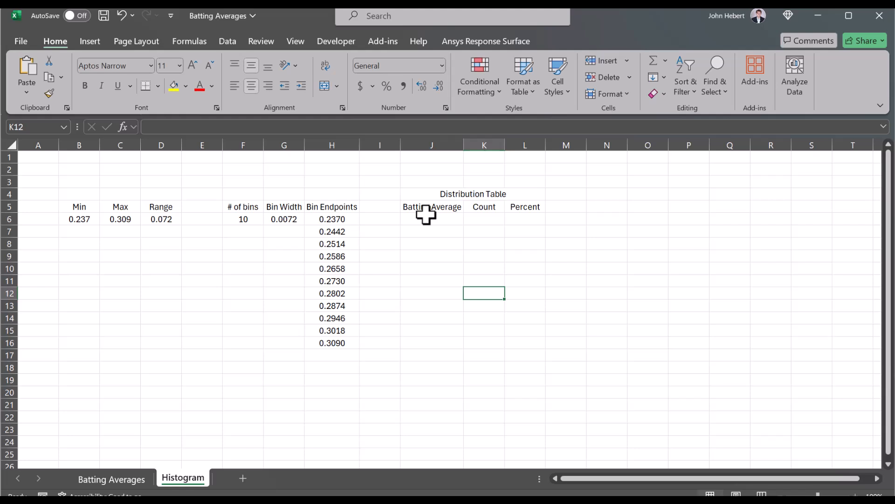
# - Enter the first bin label as the text [.2370-.2442) in J6
pyautogui.click(426, 217)
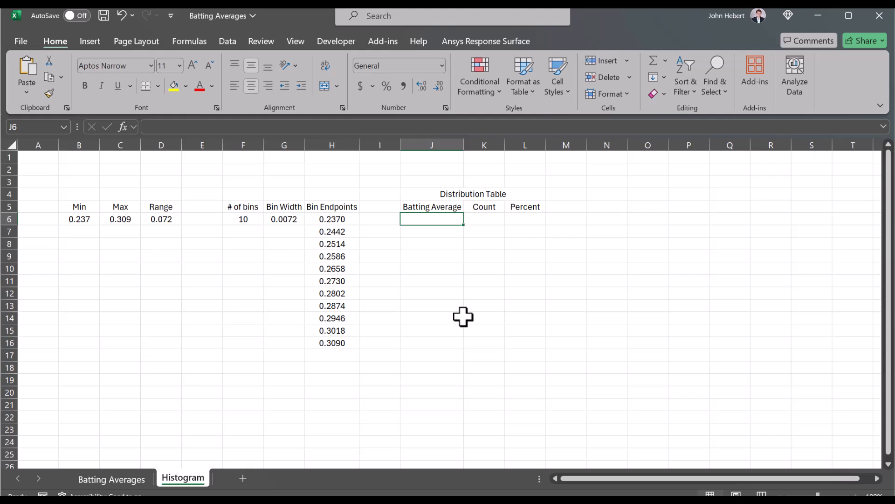
pyautogui.write('.237')
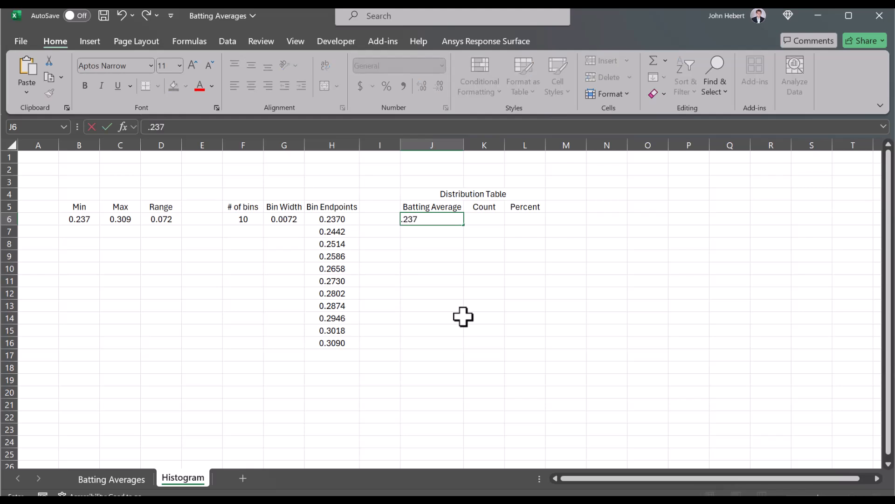
pyautogui.write('0-.2442')
pyautogui.press('Return')
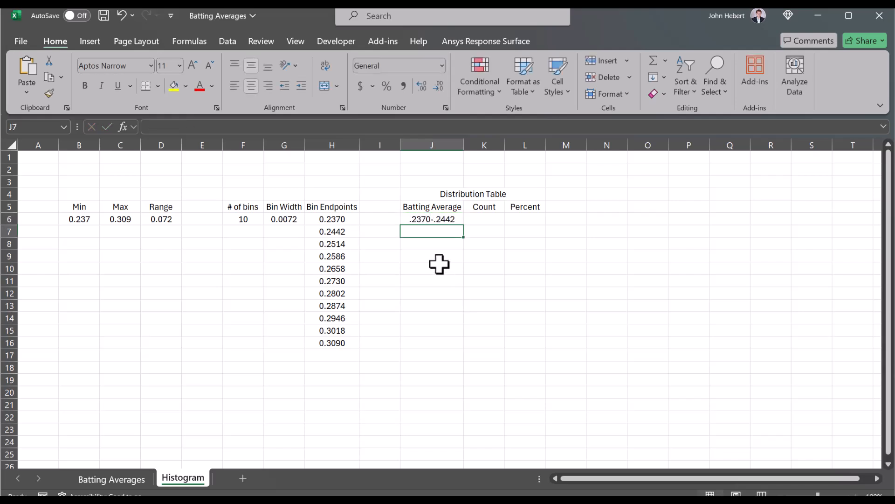
pyautogui.click(423, 219)
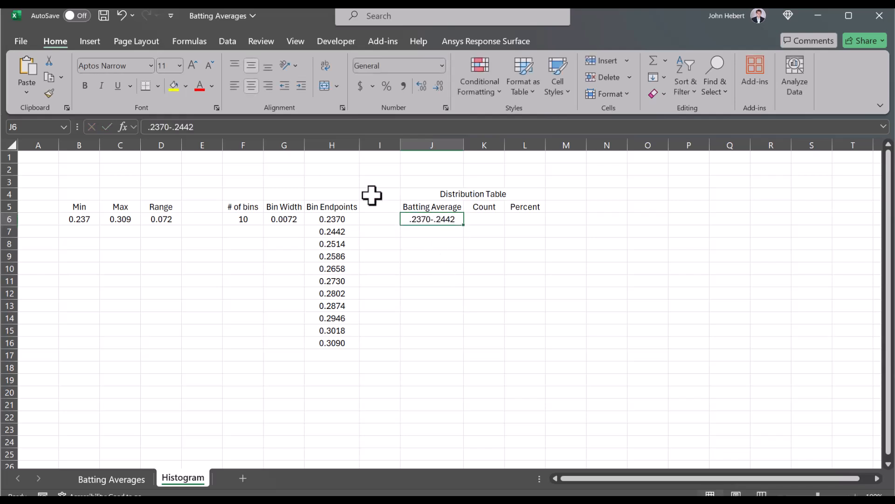
pyautogui.click(148, 126)
pyautogui.write('[')
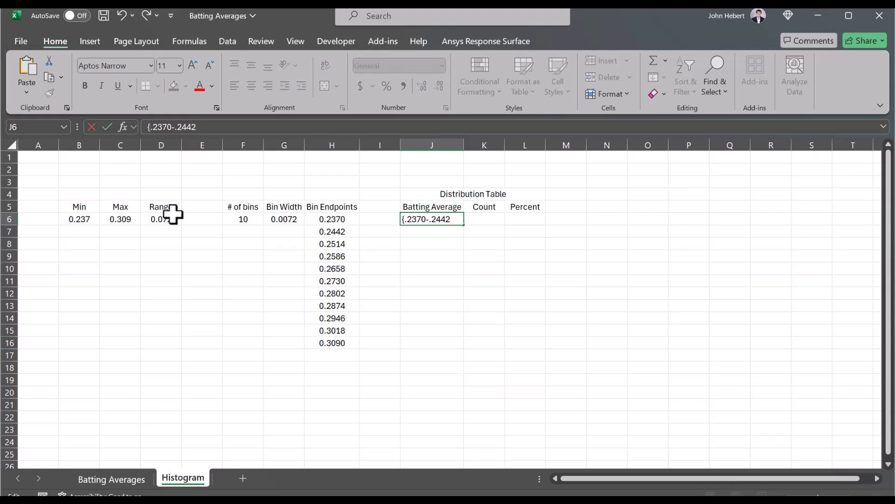
pyautogui.click(210, 132)
pyautogui.press('Return')
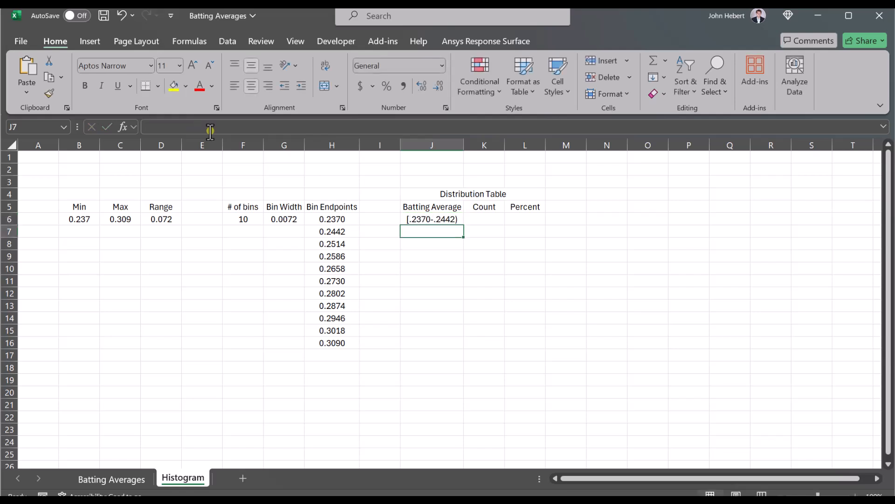
# - Enter the second bin label as the text [.2442-.2514) in J7, and undo both manually entered labels
pyautogui.write('.244')
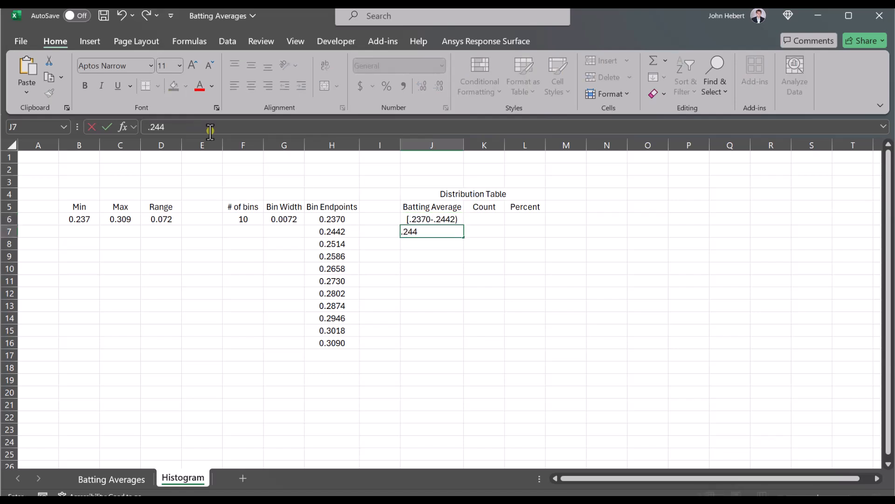
pyautogui.write('2-.2514')
pyautogui.click(147, 127)
pyautogui.write('[')
pyautogui.click(213, 129)
pyautogui.write(')')
pyautogui.press('Return')
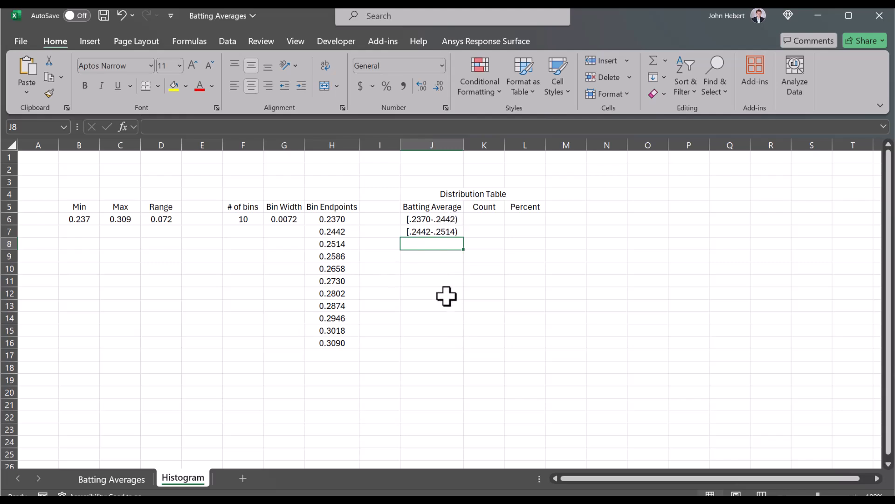
pyautogui.hotkey('ctrl', 'z')
pyautogui.hotkey('ctrl', 'z')
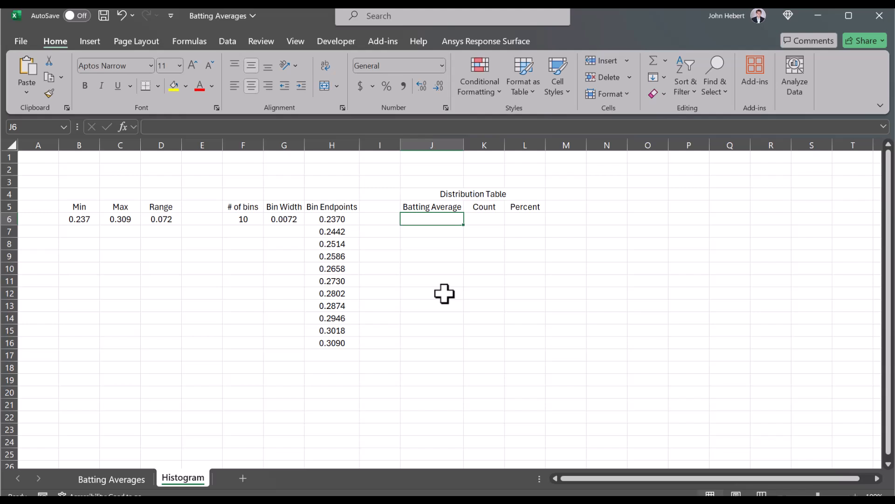
# - Build the first bin label in J6 from the endpoints with the formula ="["&H6&"-"&H7&")"
pyautogui.write('=')
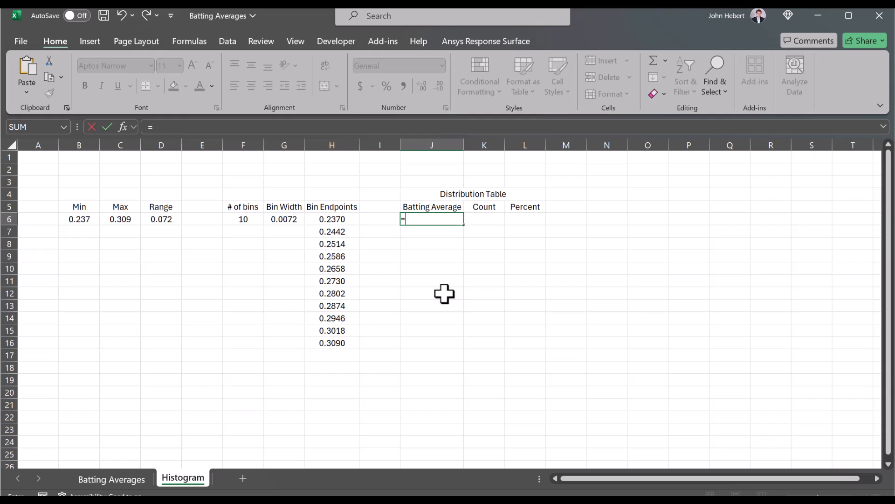
pyautogui.write('"[')
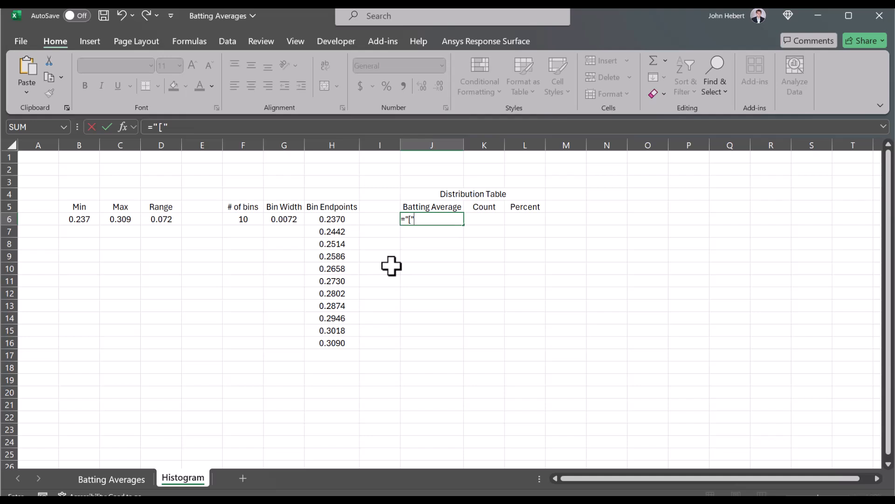
pyautogui.write('&')
pyautogui.click(338, 225)
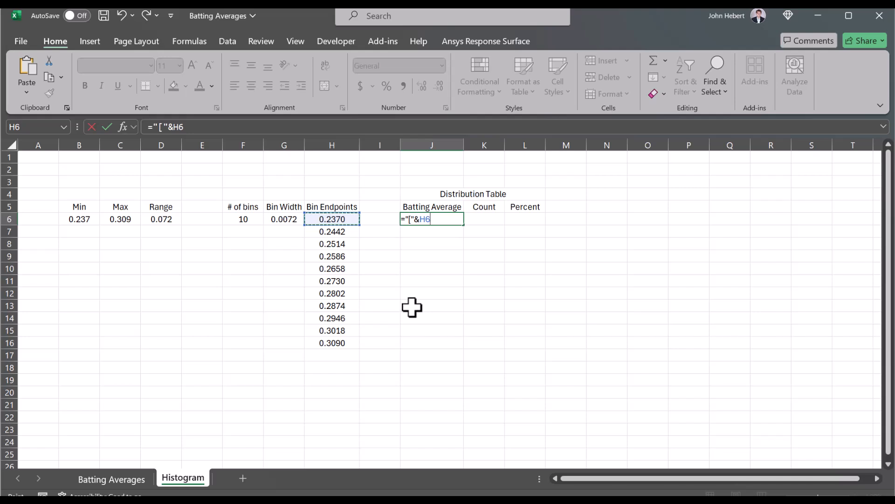
pyautogui.write('&')
pyautogui.write('"-"&')
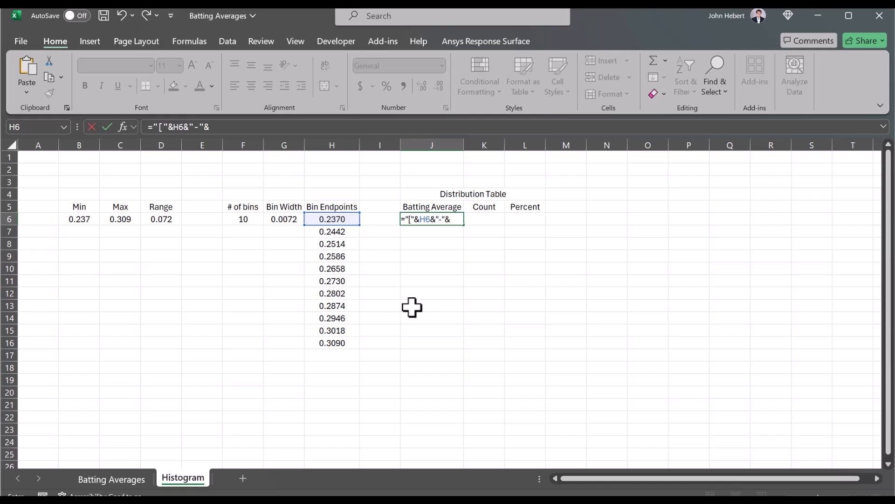
pyautogui.click(330, 232)
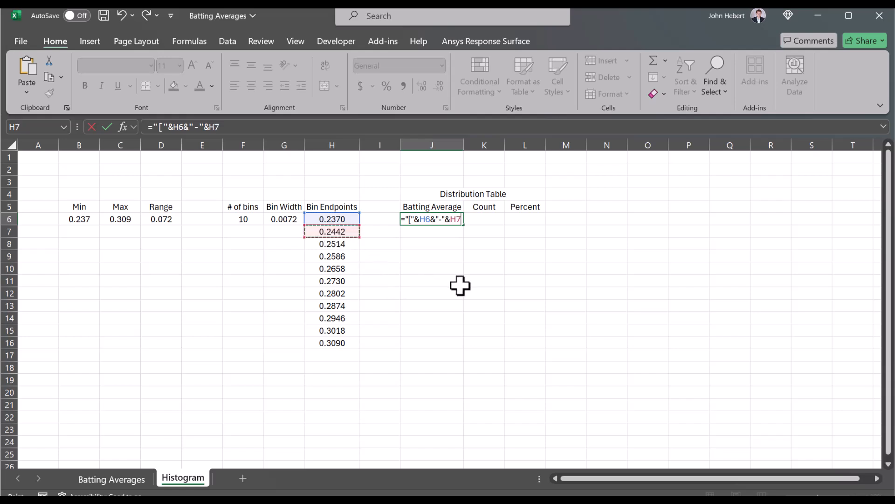
pyautogui.write('&')
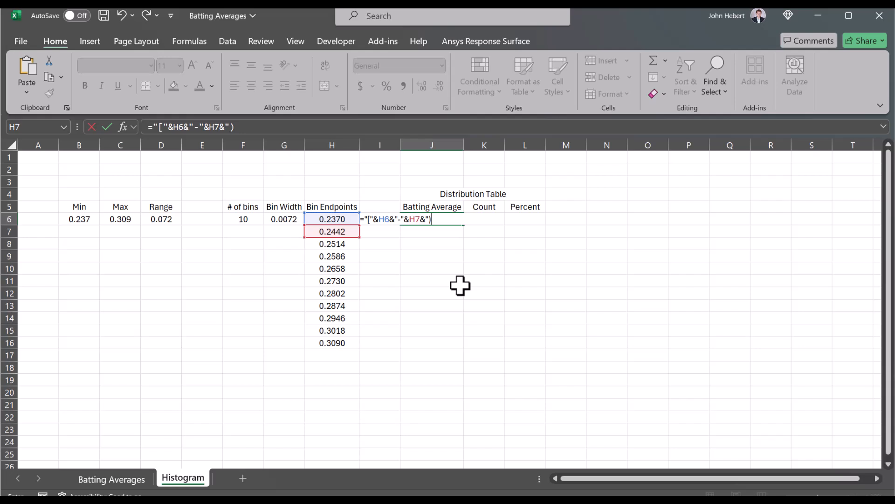
pyautogui.write('"')
pyautogui.press('Return')
# - Fill the bin label formula from J6 down to J15 and change the closing parenthesis in J15 to "]"
pyautogui.press('Up')
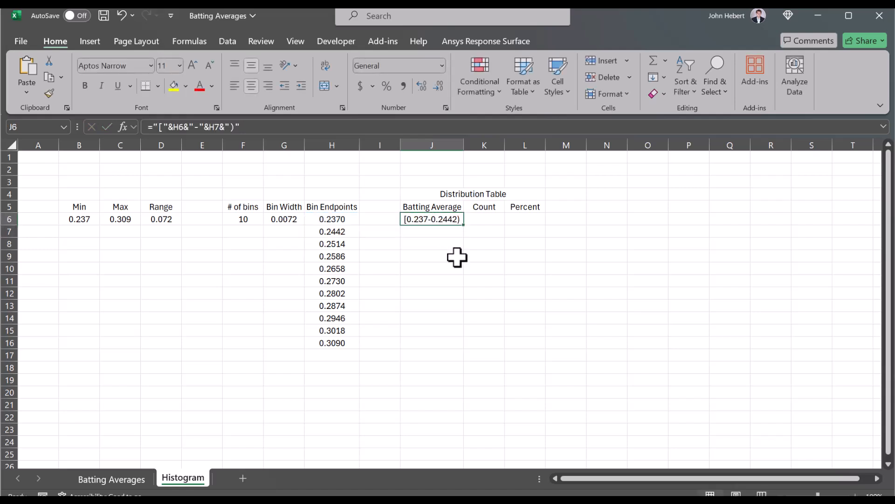
pyautogui.moveTo(464, 226); pyautogui.dragTo(465, 337)
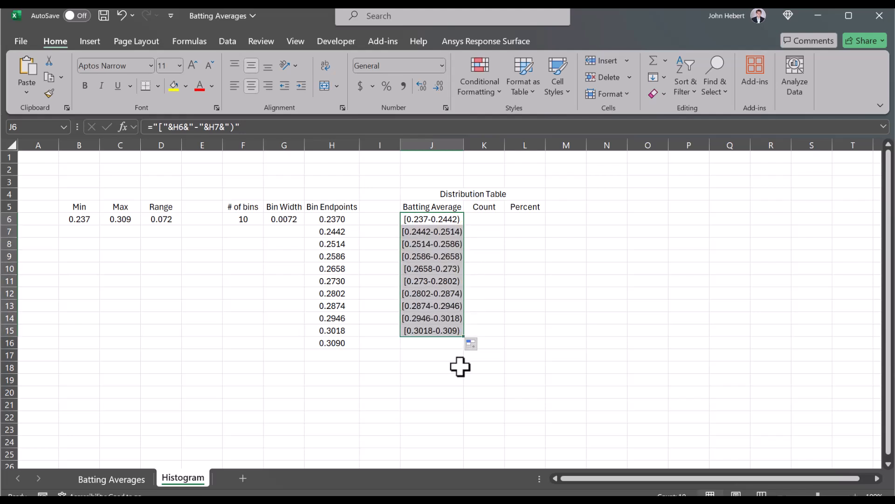
pyautogui.click(447, 347)
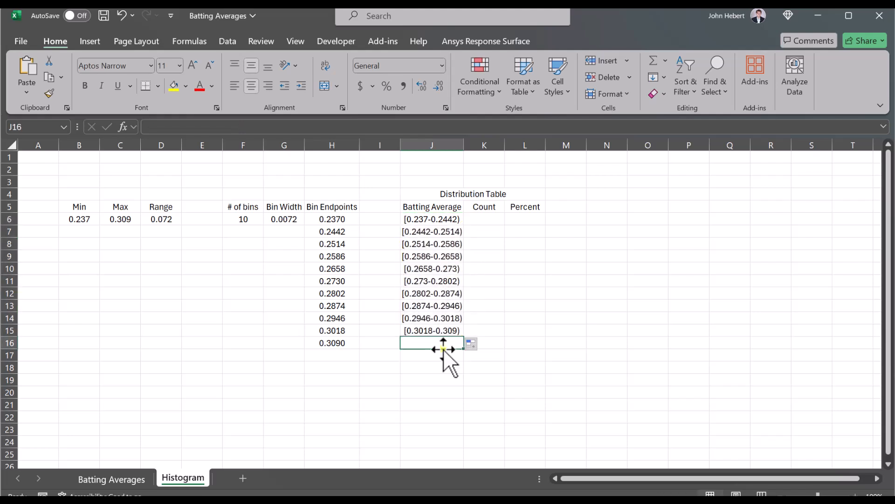
pyautogui.click(461, 332)
pyautogui.click(244, 127)
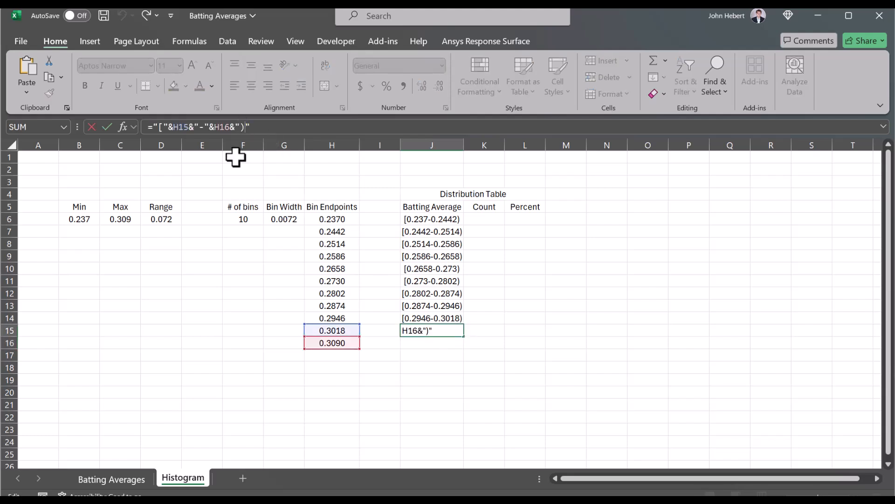
pyautogui.press('BackSpace')
pyautogui.write(']')
pyautogui.press('Return')
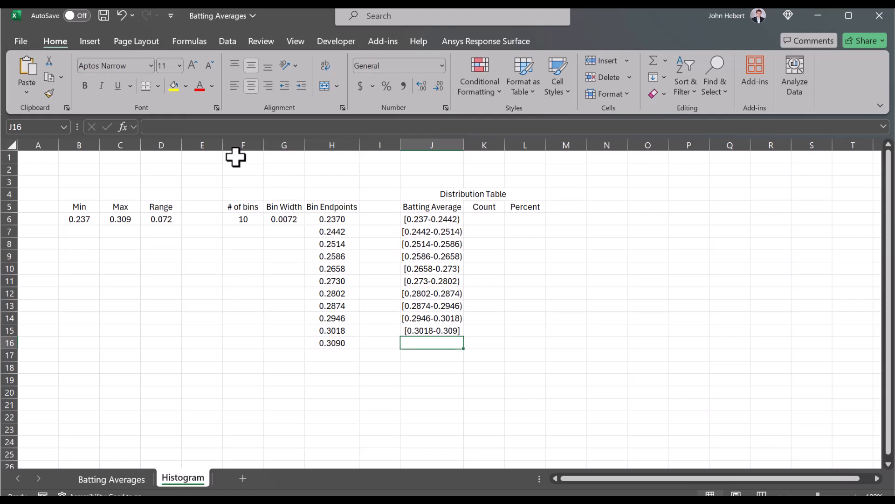
# - Start the first bin's count formula in K6 as a COUNTIF over BA with the criterion ">"&H6
pyautogui.click(485, 219)
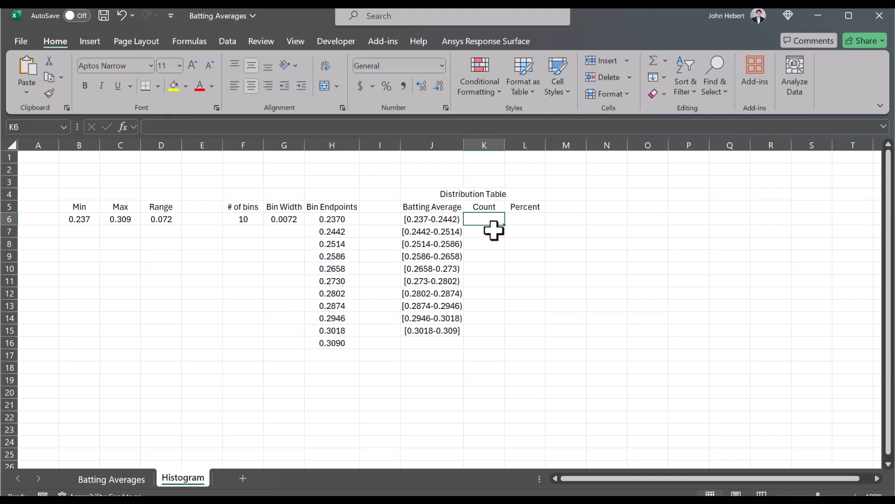
pyautogui.write('=COUNTIF(')
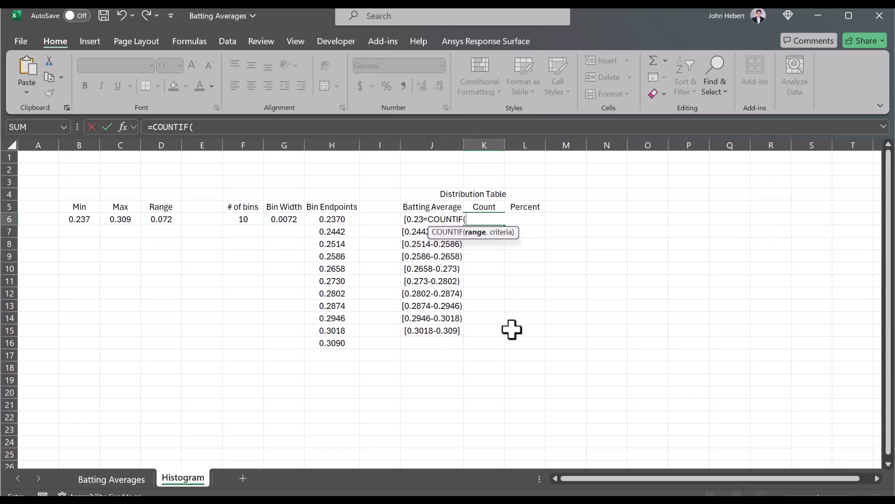
pyautogui.write('BA')
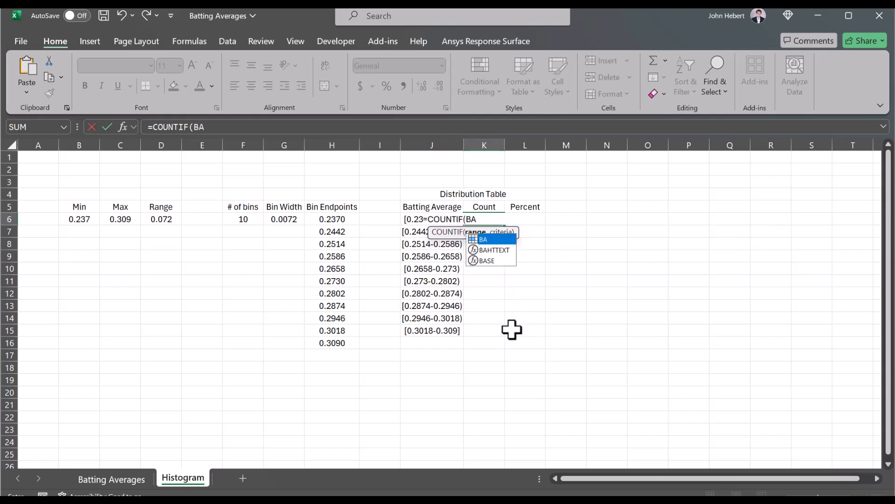
pyautogui.write(',')
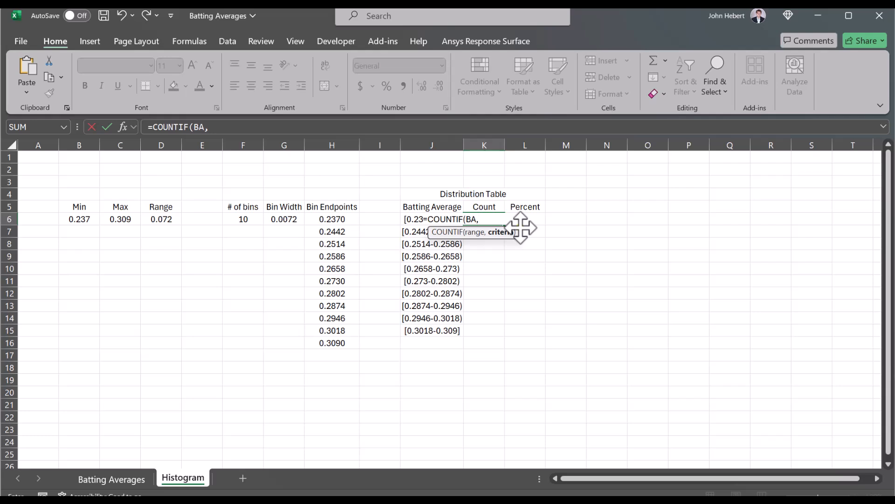
pyautogui.write('">"')
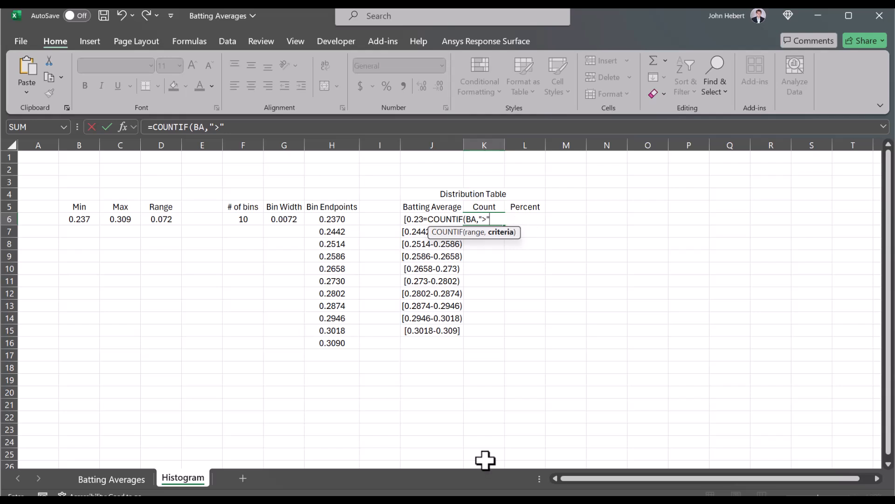
pyautogui.write('&')
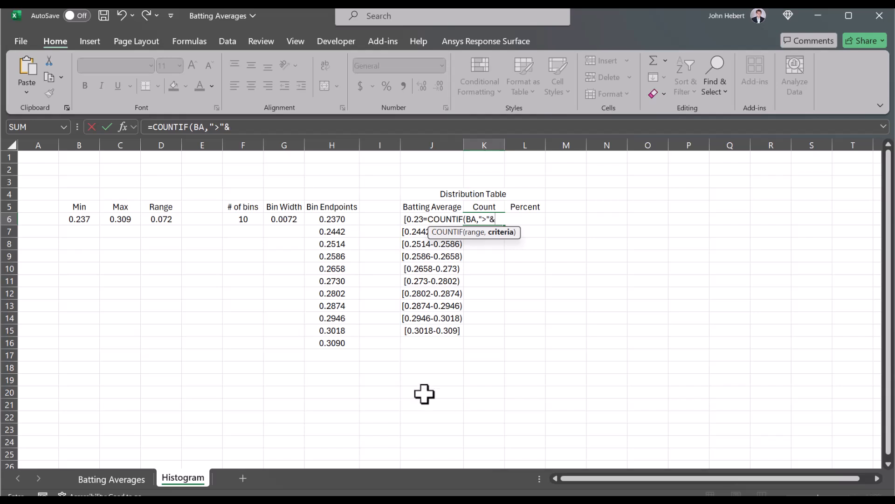
pyautogui.click(336, 219)
pyautogui.write(',')
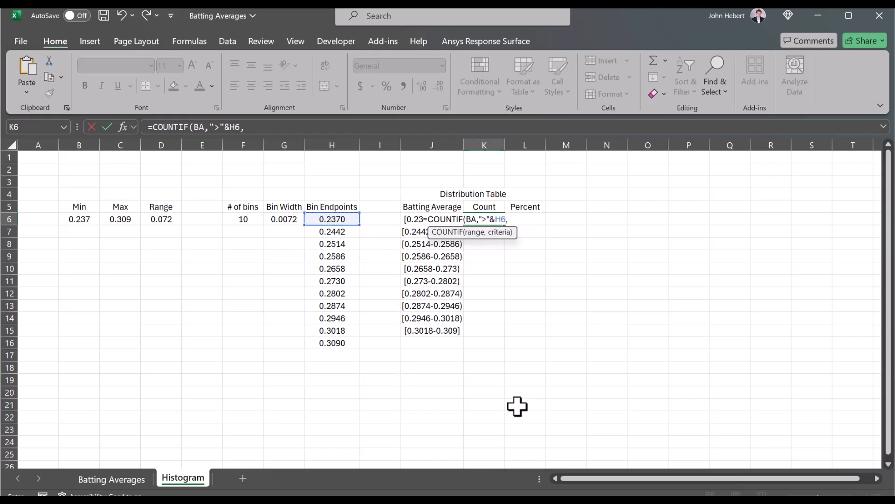
# - Change the function in K6 to COUNTIFS and complete it with the second condition BA,"<="&H7
pyautogui.click(189, 127)
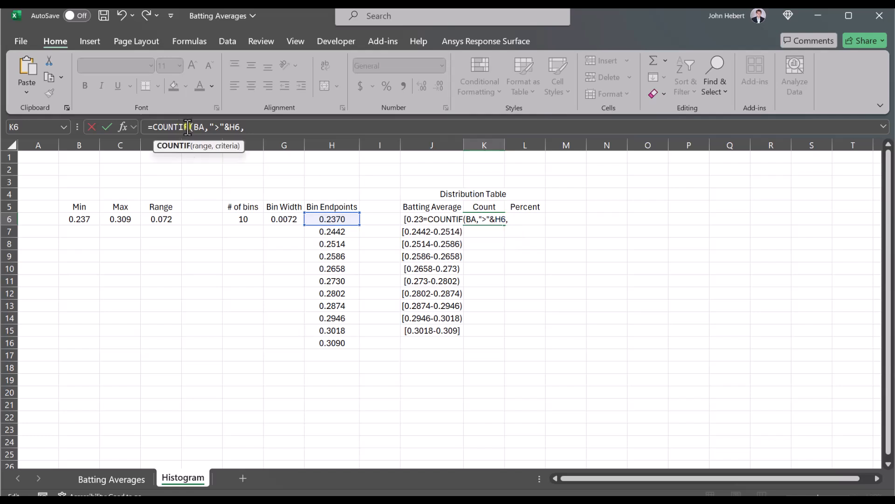
pyautogui.write('S')
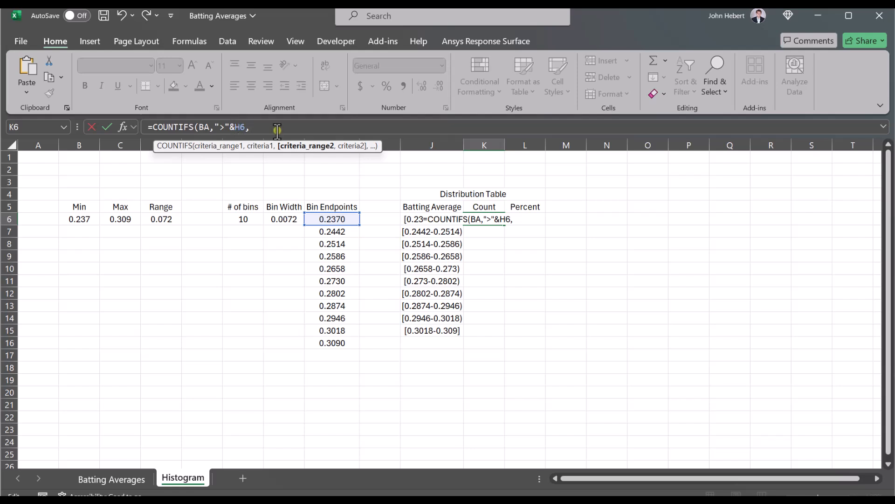
pyautogui.write('BA,')
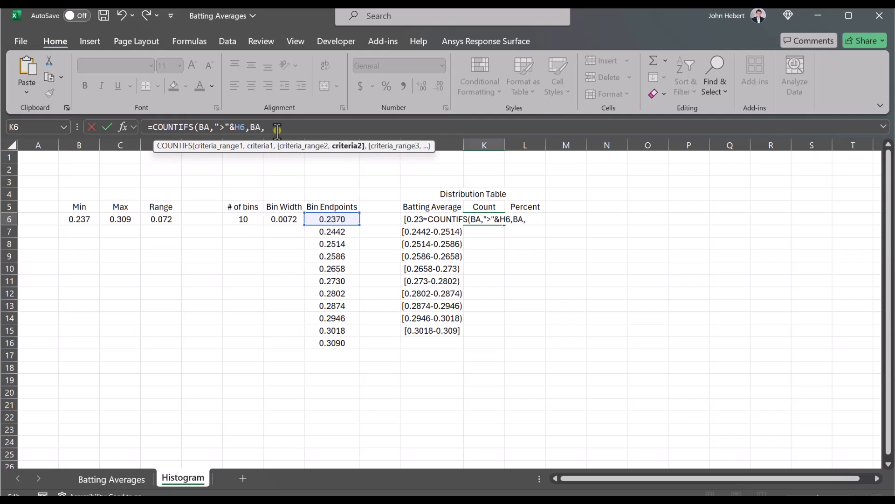
pyautogui.write('"<="&')
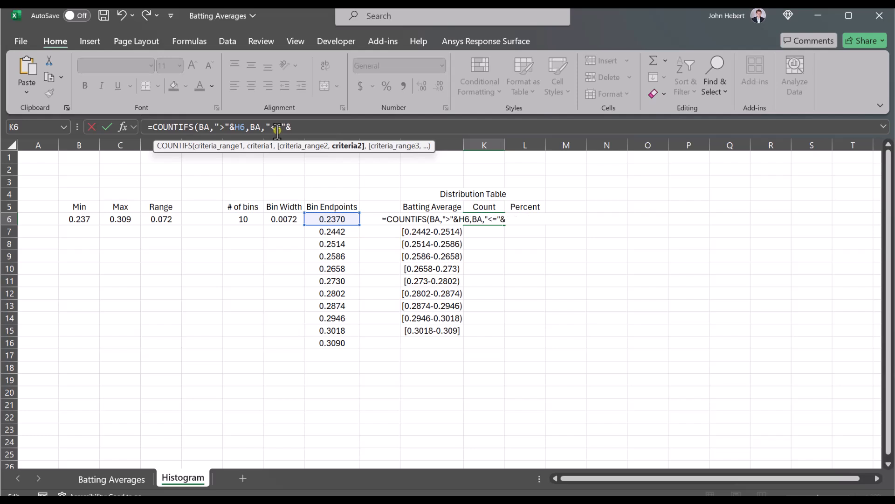
pyautogui.click(328, 232)
pyautogui.write(')')
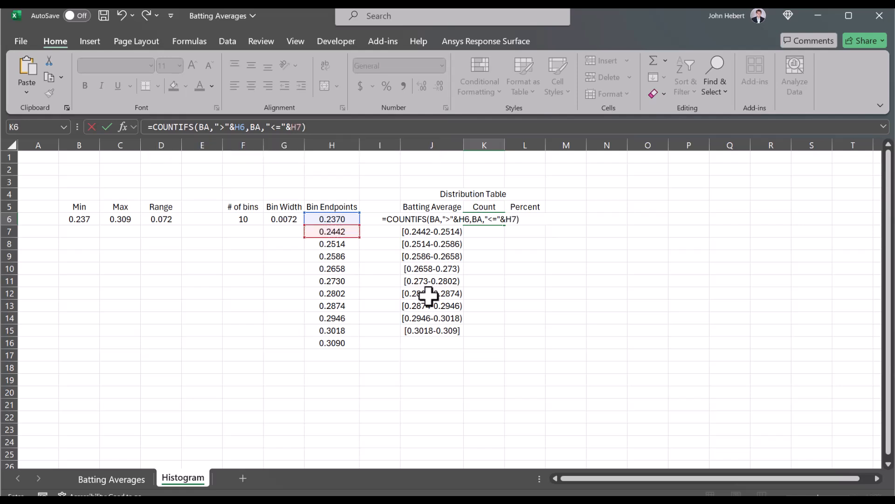
pyautogui.hotkey('ctrl', 'Return')
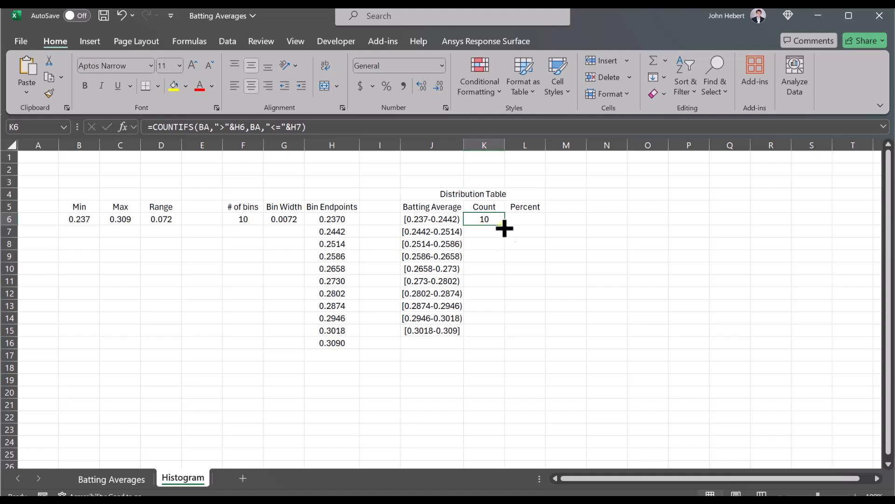
# - Fill the count formula from K6 down to K15 and check the cell references in the copied formulas
pyautogui.moveTo(507, 226); pyautogui.dragTo(506, 339)
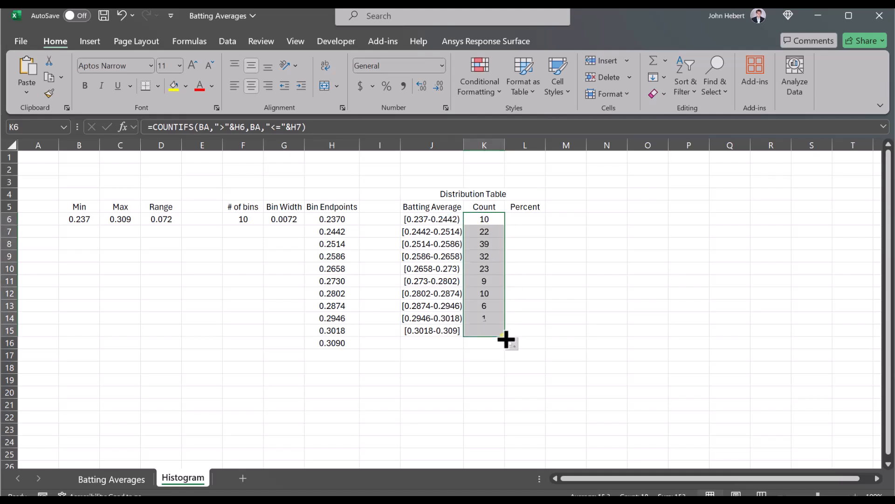
pyautogui.click(509, 367)
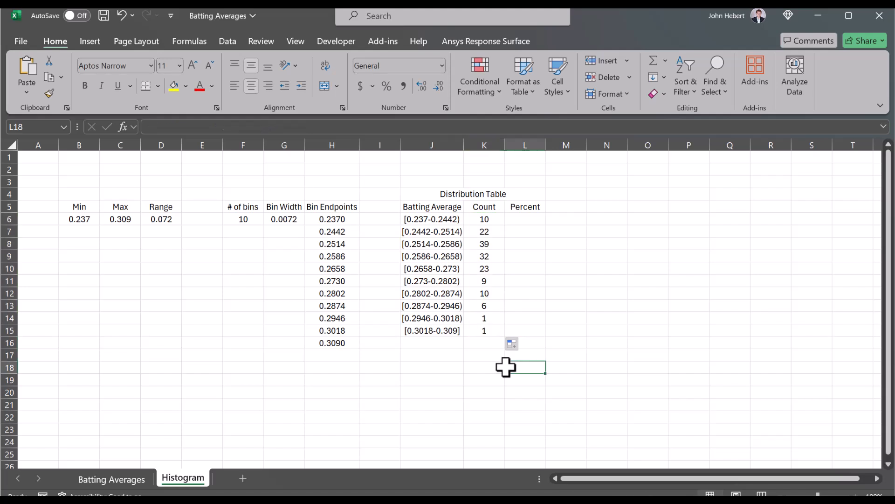
pyautogui.click(486, 231)
pyautogui.press('Down')
pyautogui.press('Down')
pyautogui.press('Down')
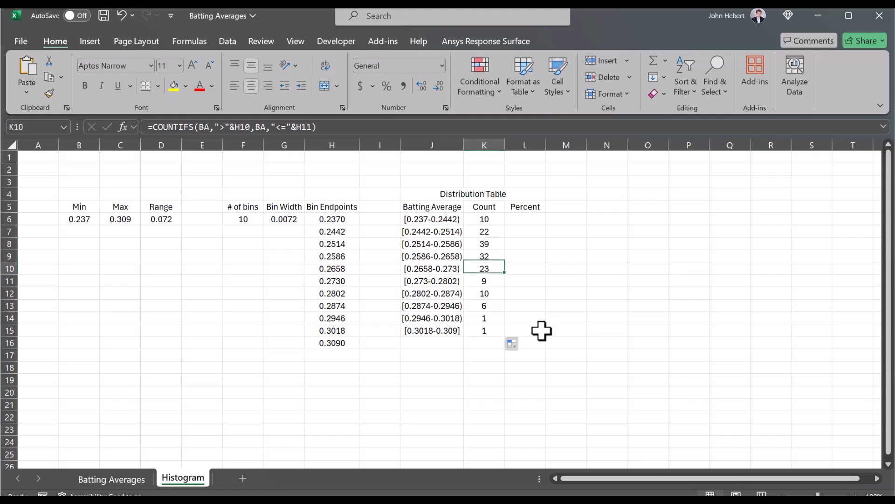
pyautogui.press('Up')
pyautogui.press('Up')
pyautogui.press('Up')
pyautogui.press('Up')
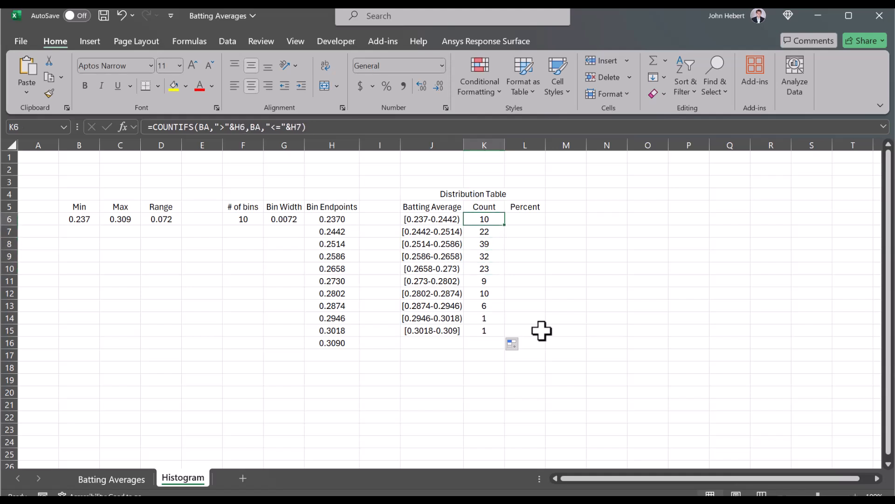
# - Change the lower-bound comparison in the K6 count formula to ">=" and go through the counts down to K15
pyautogui.click(224, 126)
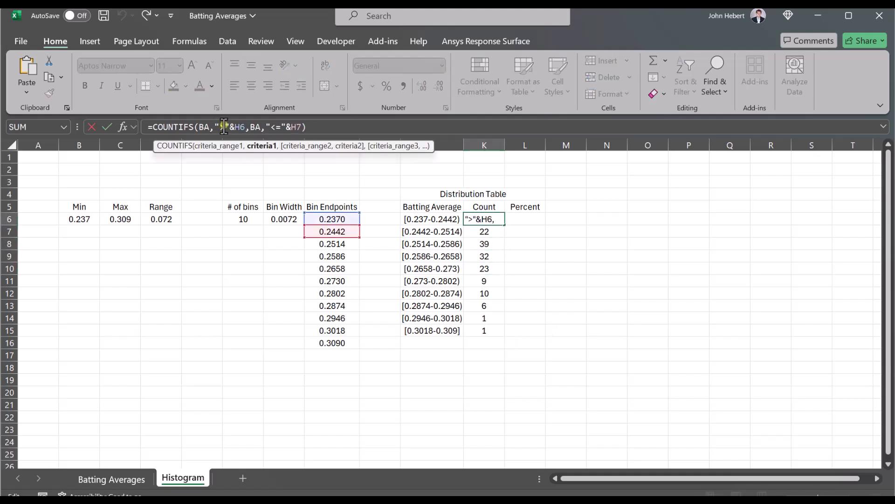
pyautogui.press('Escape')
pyautogui.press('Down')
pyautogui.press('Down')
pyautogui.press('Down')
pyautogui.press('Down')
pyautogui.press('Down')
pyautogui.press('Down')
pyautogui.press('Down')
pyautogui.press('Down')
pyautogui.press('Down')
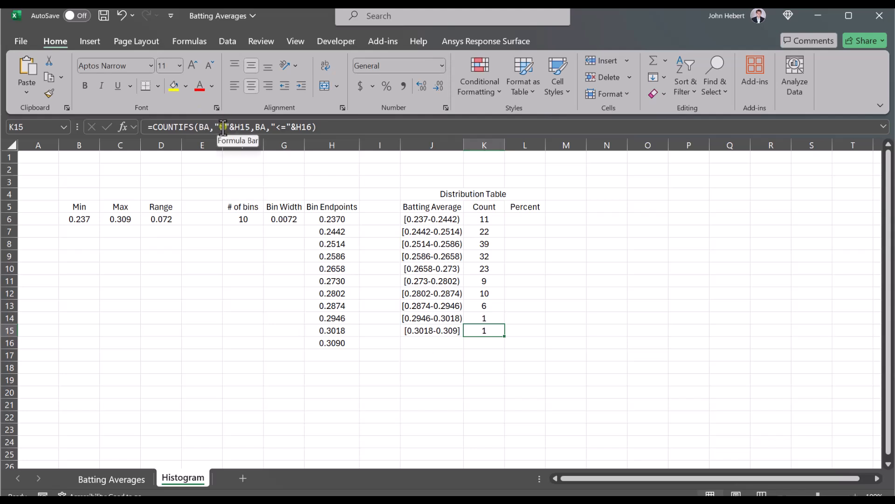
# - Change the upper-bound comparison in the K6 count formula to "<" and refill the formula down to K15
pyautogui.click(480, 219)
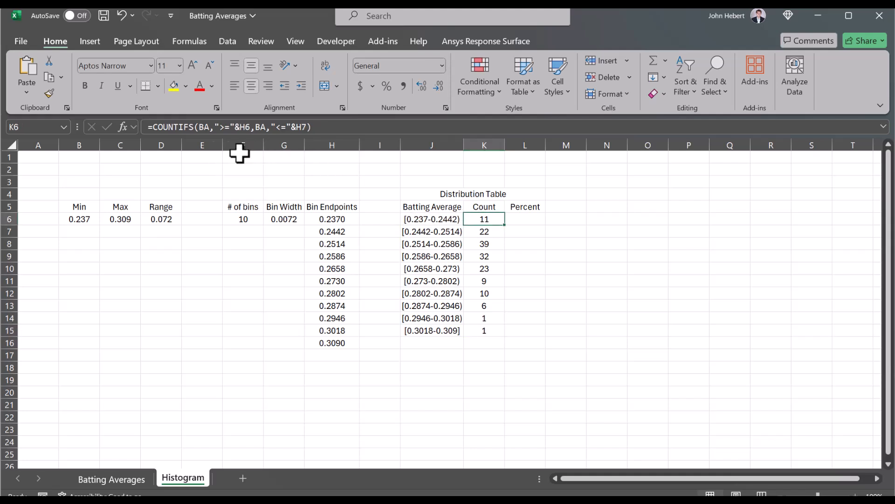
pyautogui.click(281, 126)
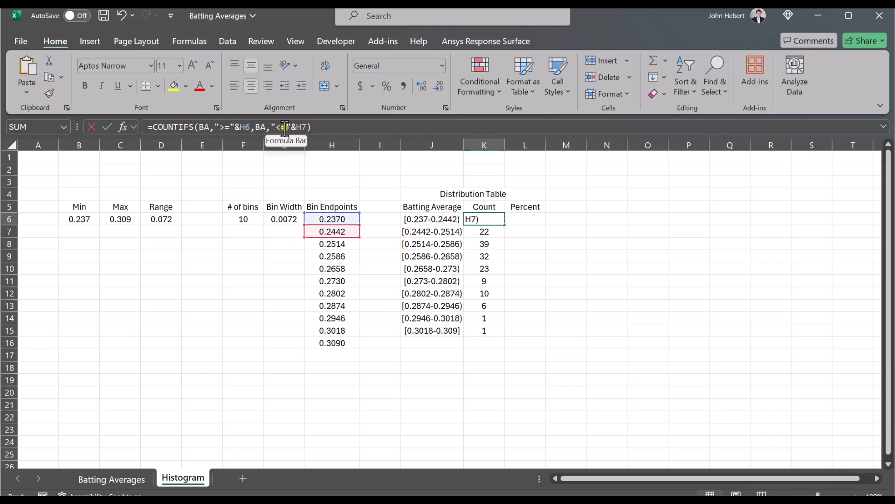
pyautogui.press('Delete')
pyautogui.press('Return')
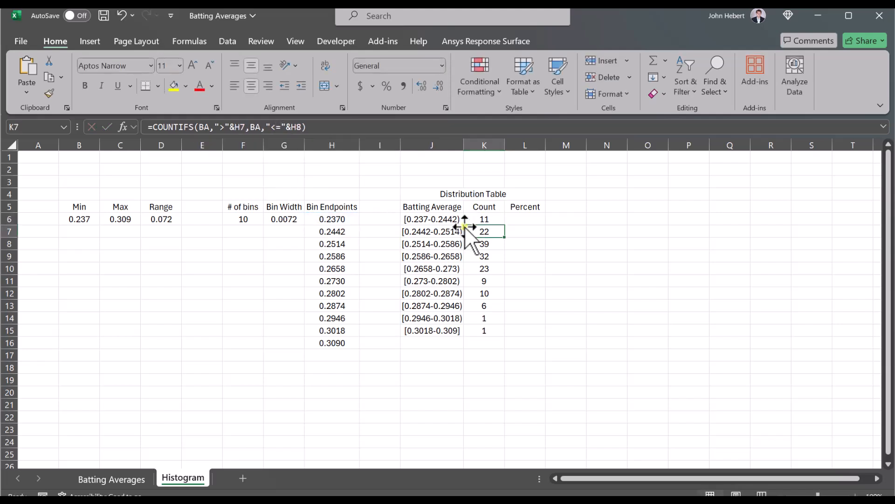
pyautogui.click(478, 219)
pyautogui.moveTo(505, 225); pyautogui.dragTo(500, 336)
# - Change the upper-bound comparison in the last bin's count formula in K15 to "<="
pyautogui.press('Down')
pyautogui.press('Down')
pyautogui.press('Down')
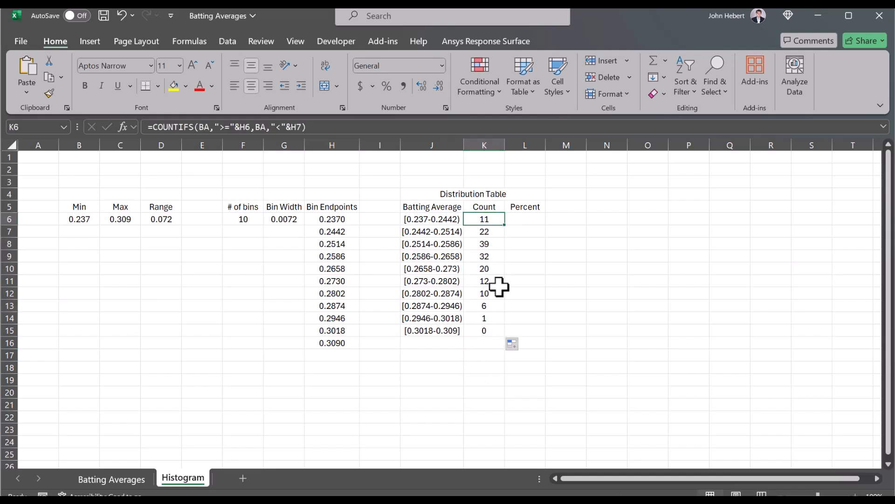
pyautogui.press('Down')
pyautogui.press('Down')
pyautogui.press('Down')
pyautogui.press('Down')
pyautogui.press('Down')
pyautogui.press('Down')
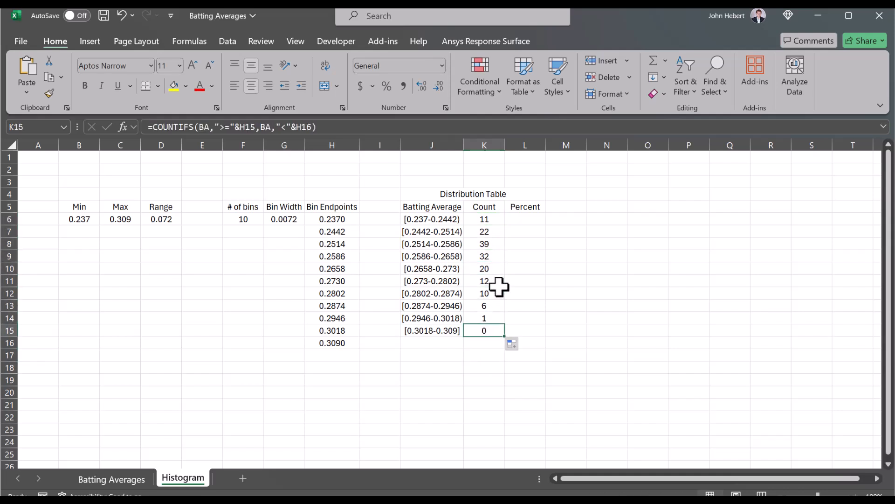
pyautogui.click(285, 127)
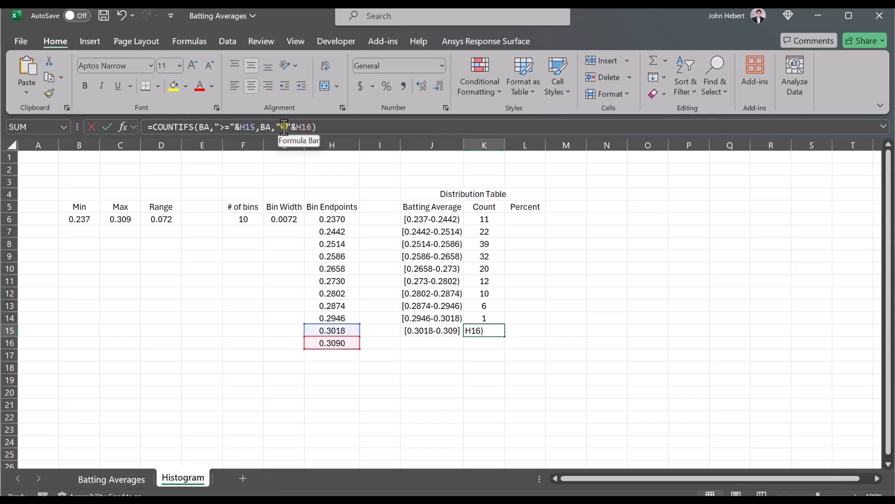
pyautogui.write('=')
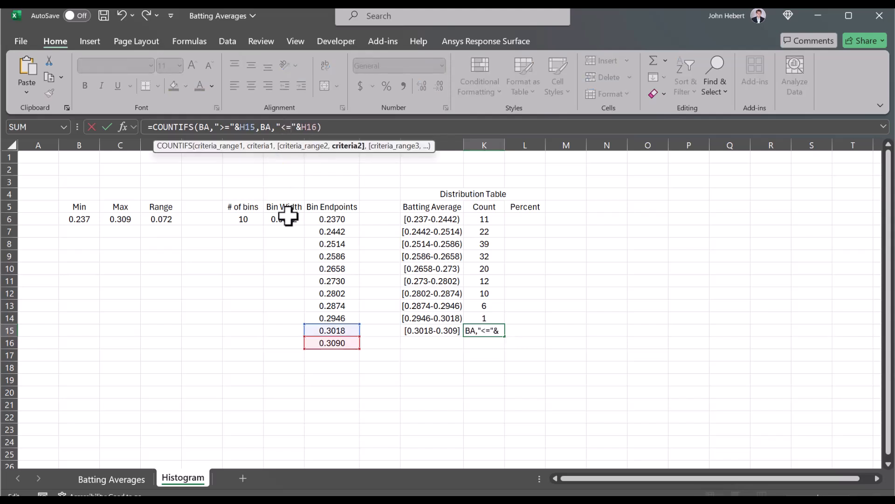
pyautogui.press('Return')
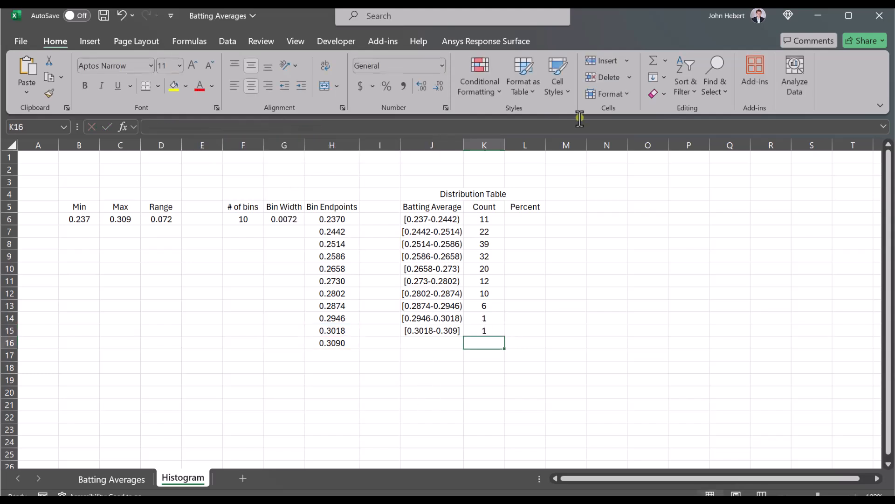
# - Total the bin counts in K16 with =SUM(K6:K15)
pyautogui.write('=SUM(')
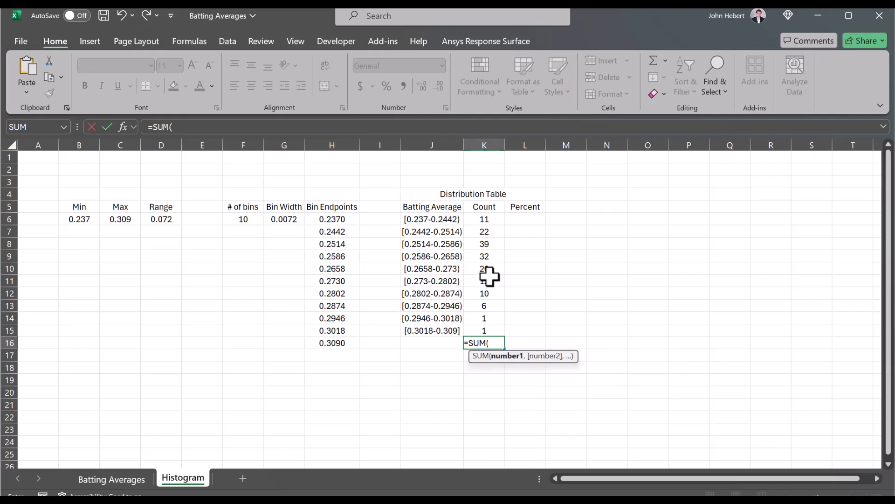
pyautogui.moveTo(483, 218); pyautogui.dragTo(485, 324)
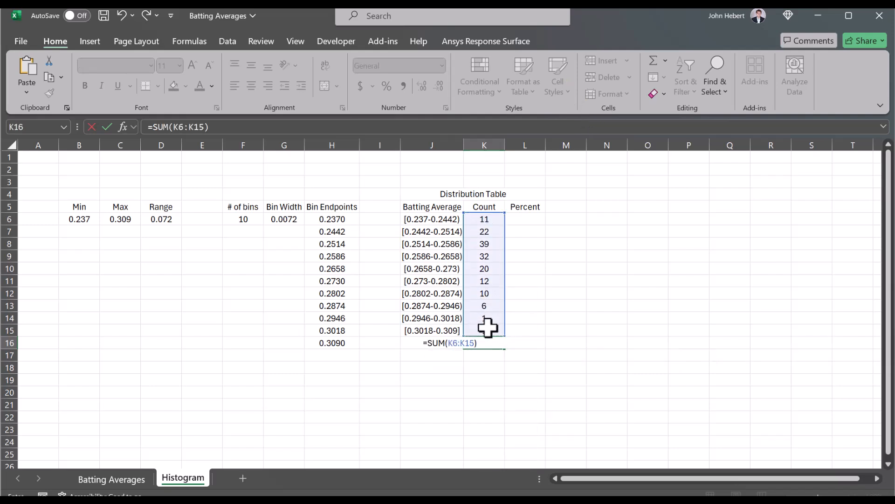
pyautogui.press('Return')
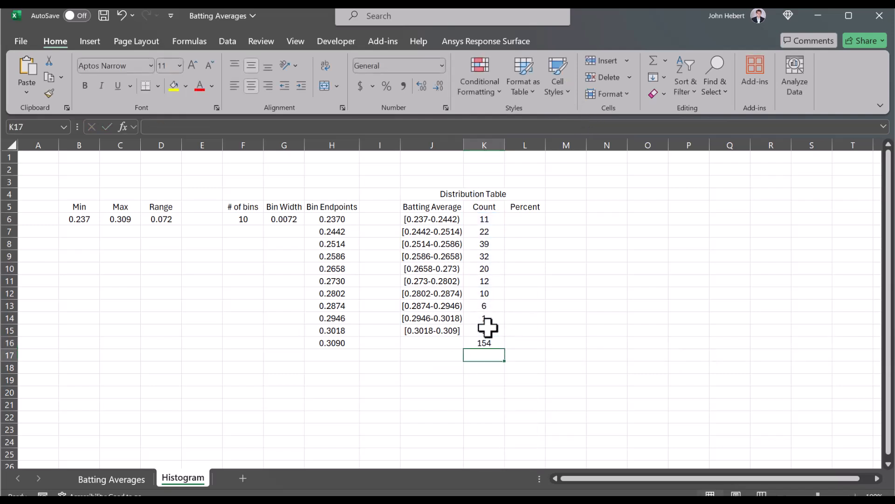
# - Compute the first bin's share in L6 as =(K6/$K$16) and fill the formula down to L15
pyautogui.click(530, 221)
pyautogui.write('=')
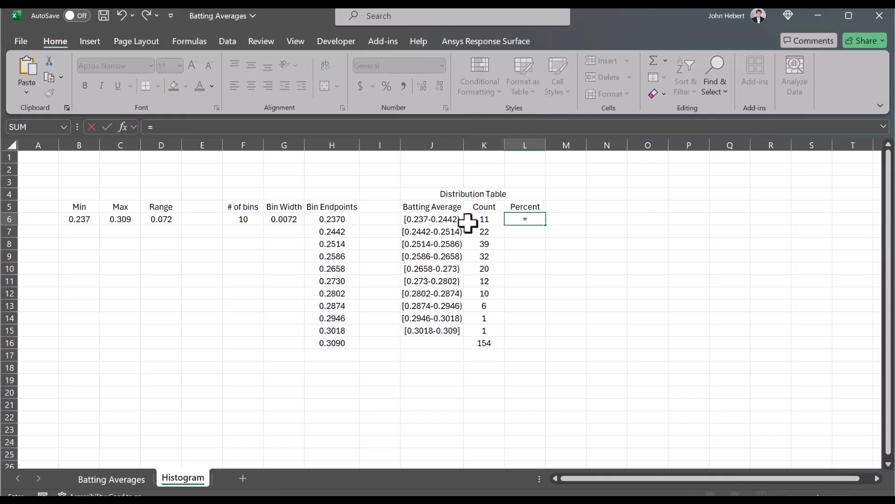
pyautogui.click(480, 219)
pyautogui.write('/')
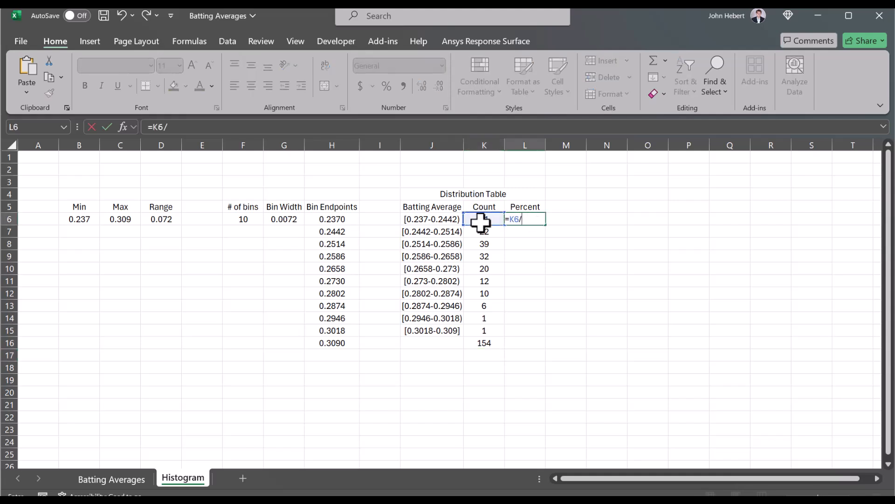
pyautogui.click(484, 345)
pyautogui.press('F4')
pyautogui.press('Return')
pyautogui.press('Up')
pyautogui.moveTo(548, 226); pyautogui.dragTo(538, 335)
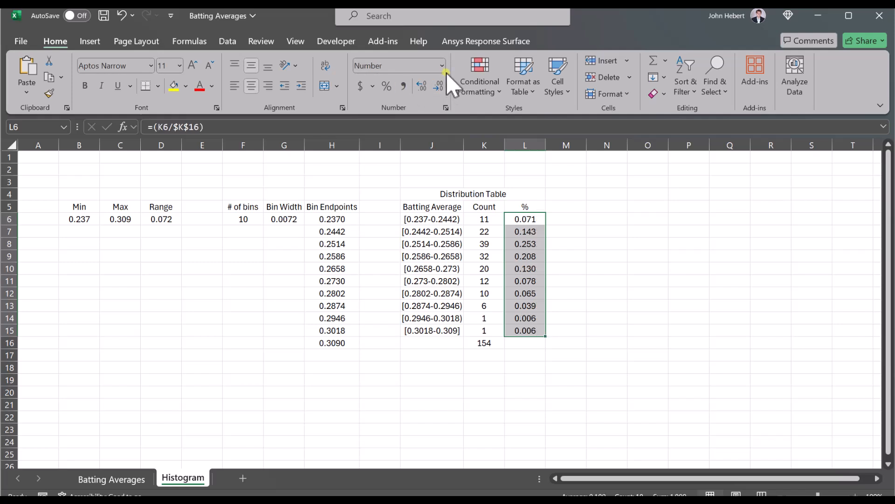
# - Format the shares in L6:L15 as Percentage with one decimal place
pyautogui.click(442, 65)
pyautogui.click(412, 307)
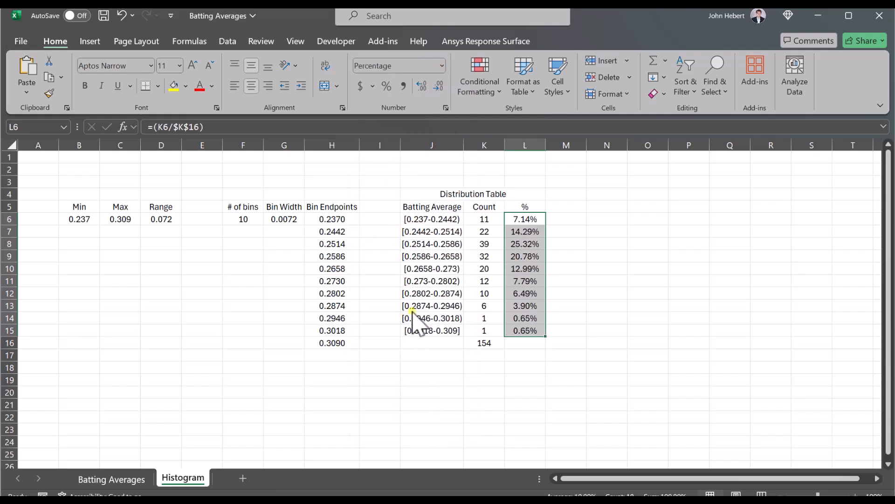
pyautogui.click(438, 87)
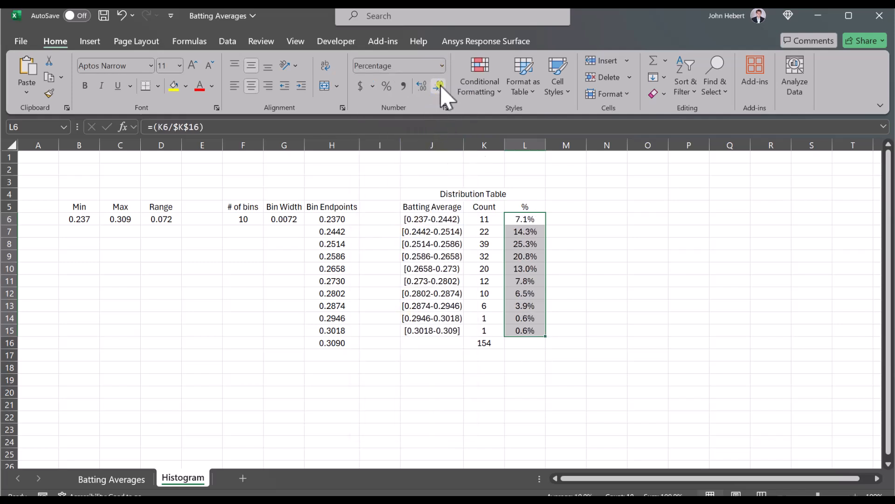
# - Widen column M and enter the header "Cummulative %" in M5
pyautogui.click(601, 418)
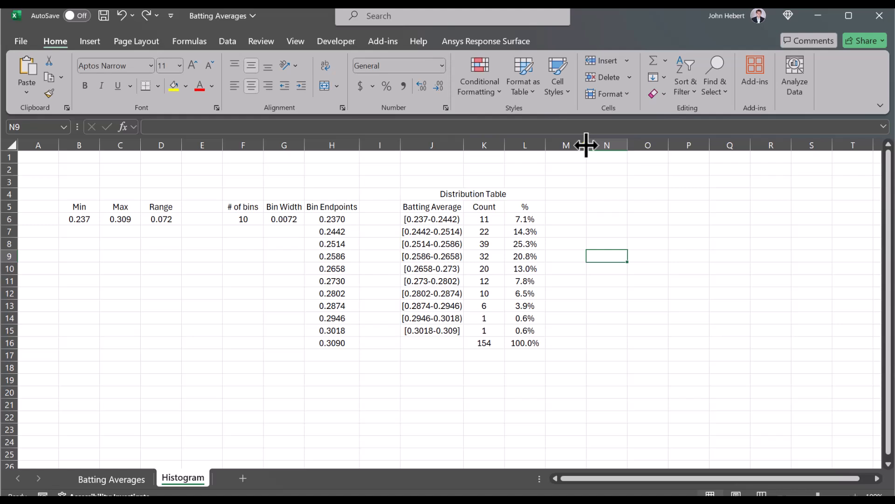
pyautogui.moveTo(586, 145); pyautogui.dragTo(627, 144)
pyautogui.click(566, 203)
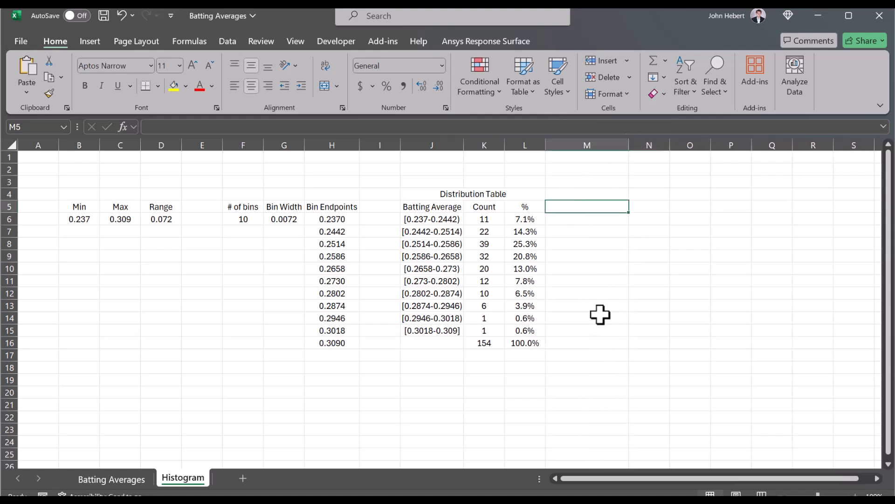
pyautogui.write('Cummulati')
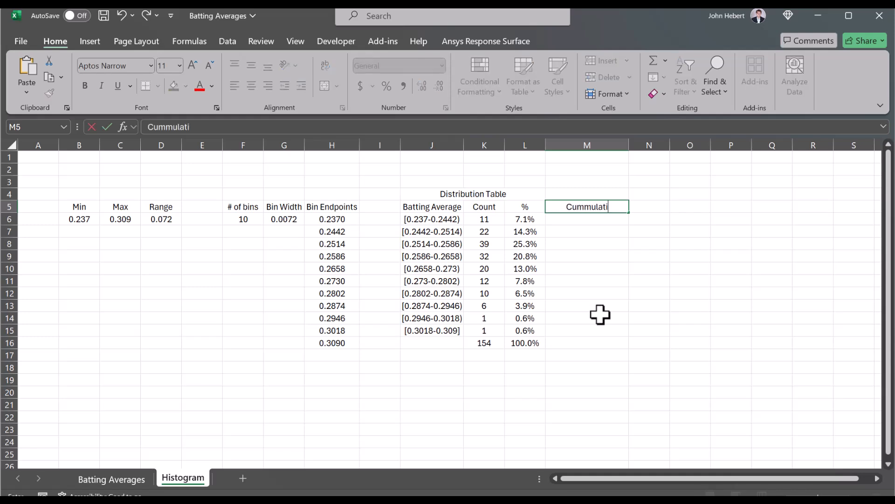
pyautogui.write('ve %')
pyautogui.press('Return')
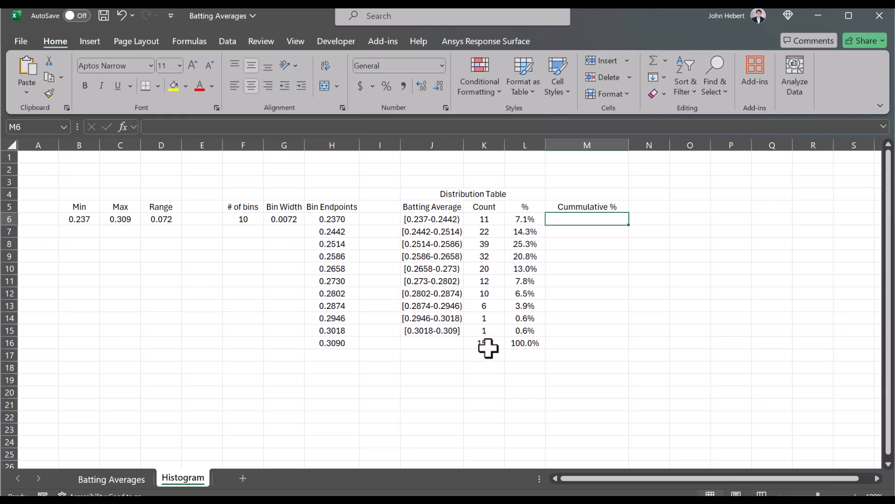
# - Enter the running count formula =SUM($K$6:K6) in M6
pyautogui.click(563, 232)
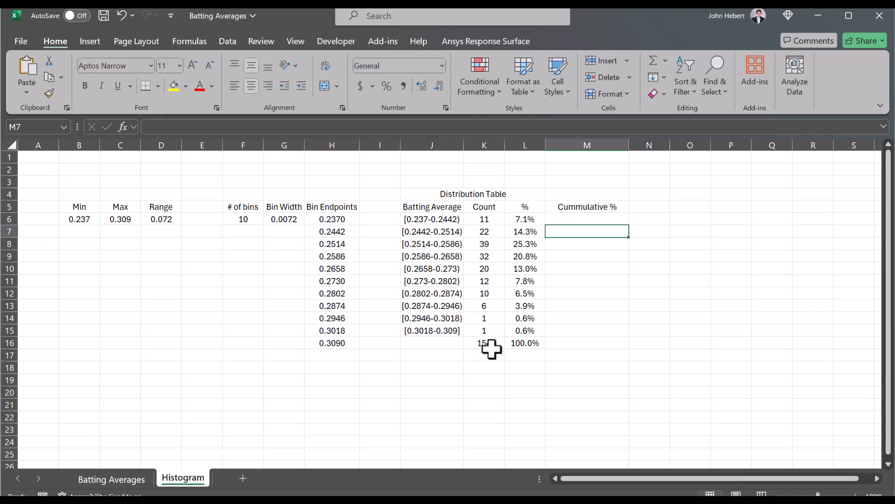
pyautogui.press('Up')
pyautogui.write('=SUM(')
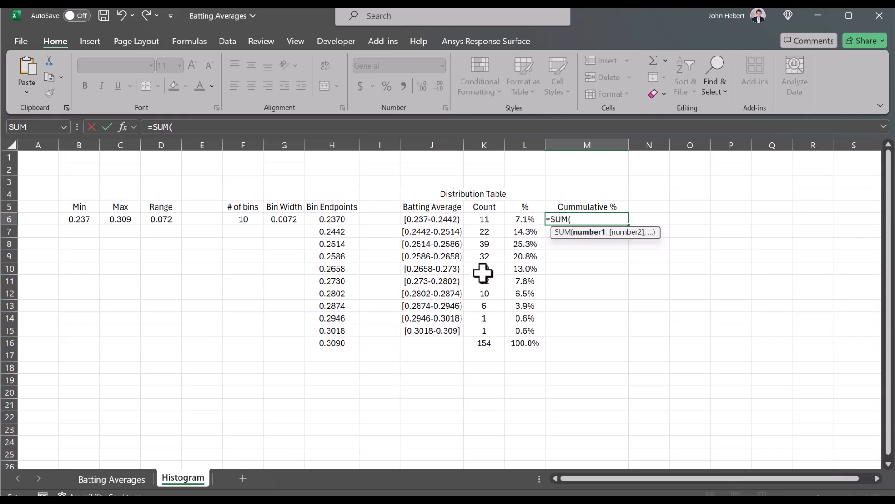
pyautogui.click(485, 219)
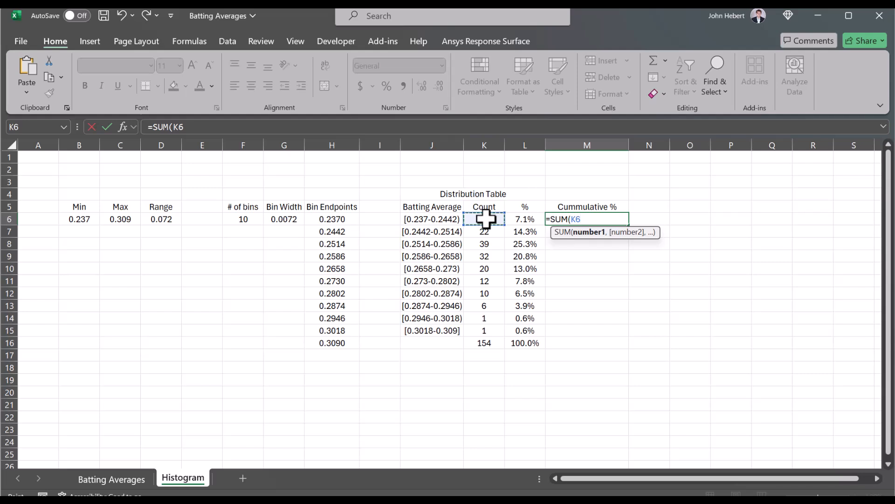
pyautogui.press('F3')
pyautogui.click(634, 367)
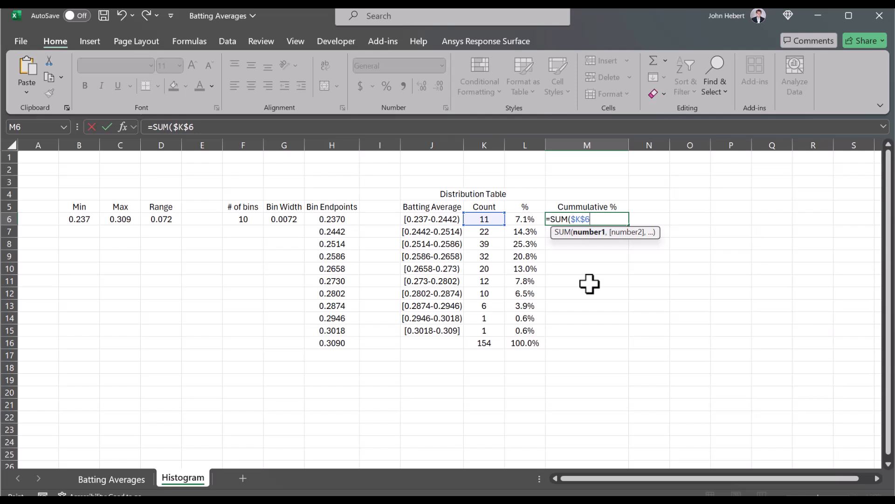
pyautogui.write('+')
pyautogui.press('F8')
pyautogui.press('BackSpace')
pyautogui.press('BackSpace')
pyautogui.press('BackSpace')
pyautogui.press('BackSpace')
pyautogui.press('BackSpace')
pyautogui.press('BackSpace')
pyautogui.write(':K6')
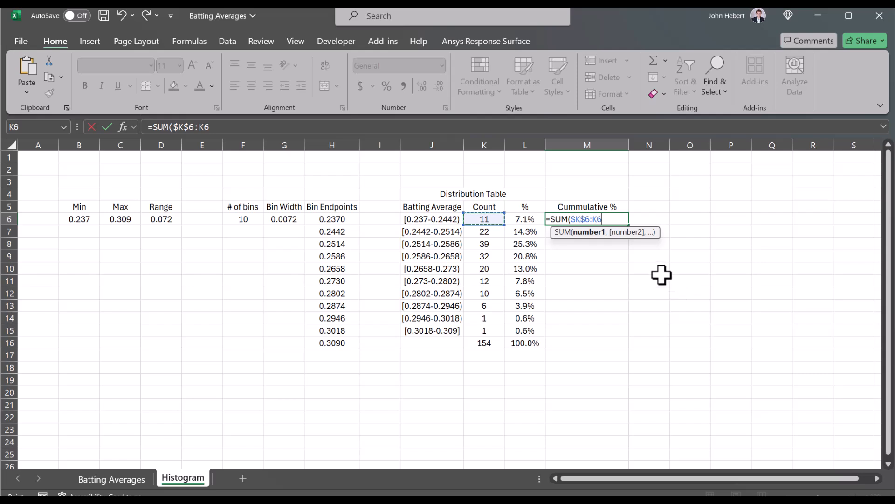
pyautogui.write(')')
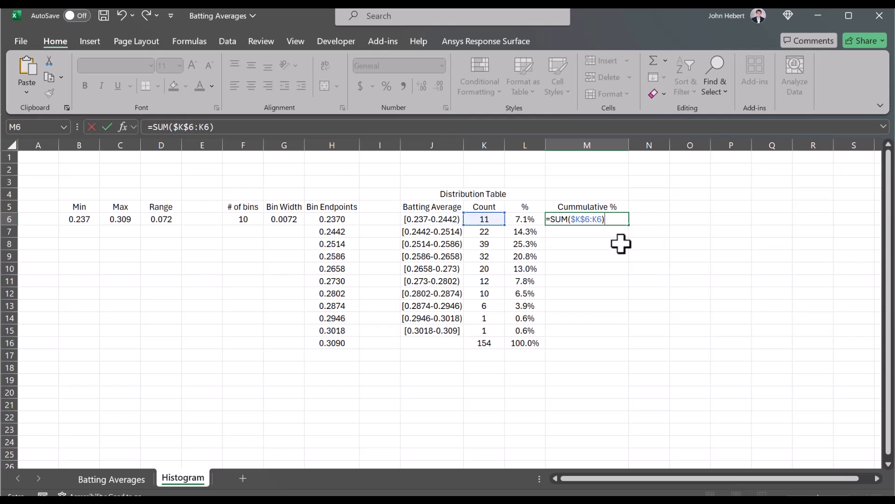
pyautogui.press('Return')
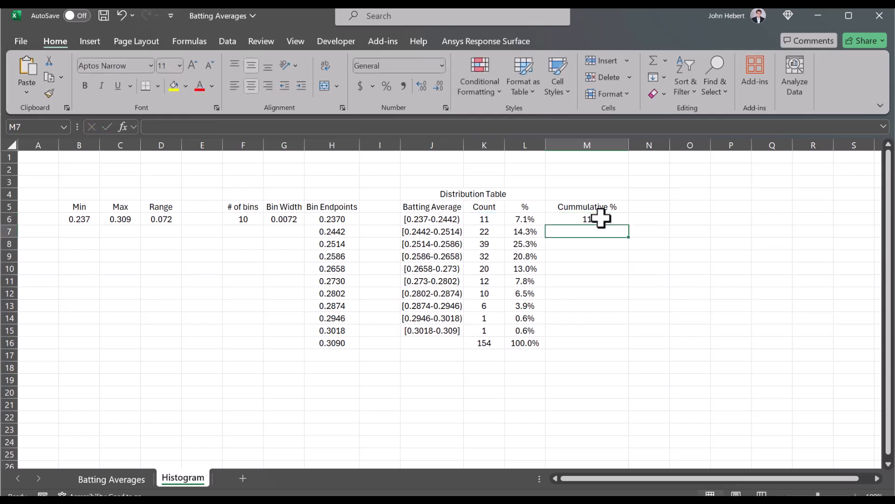
# - Fill the running count formula from M6 down to M15 and check the copied cell references
pyautogui.click(601, 220)
pyautogui.moveTo(629, 225); pyautogui.dragTo(619, 340)
pyautogui.click(583, 231)
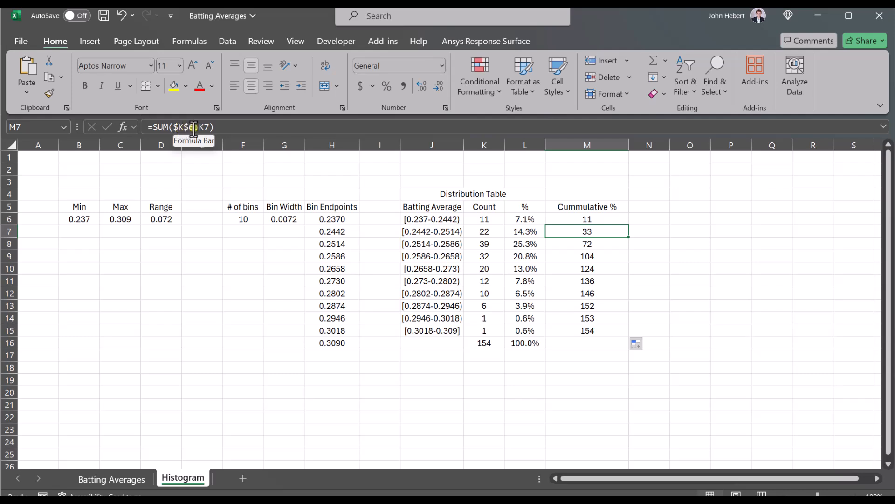
pyautogui.press('Down')
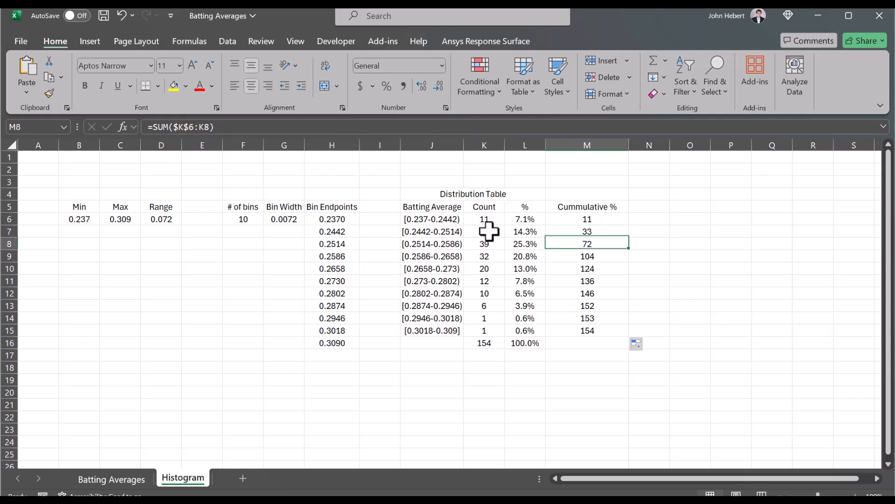
# - Change the formula in M6 to =(SUM($K$6:K6))/$K$16 and fill it down to M15
pyautogui.press('Up')
pyautogui.press('Up')
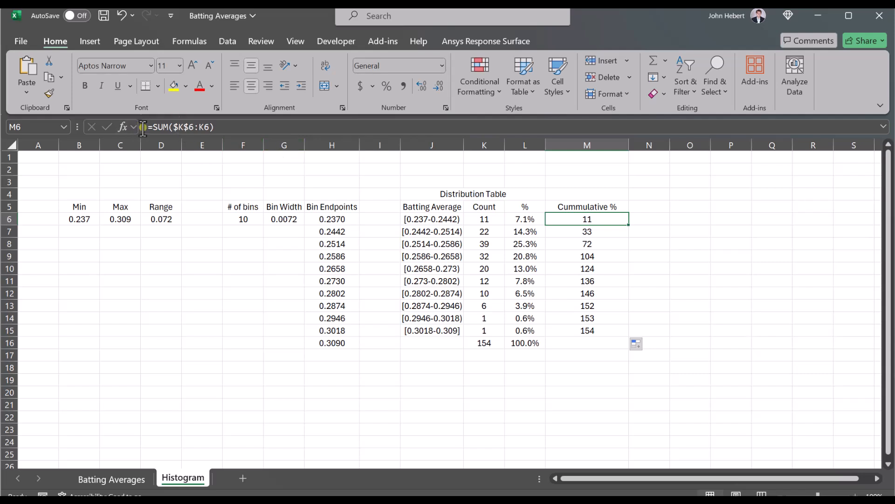
pyautogui.press('F2')
pyautogui.write('(')
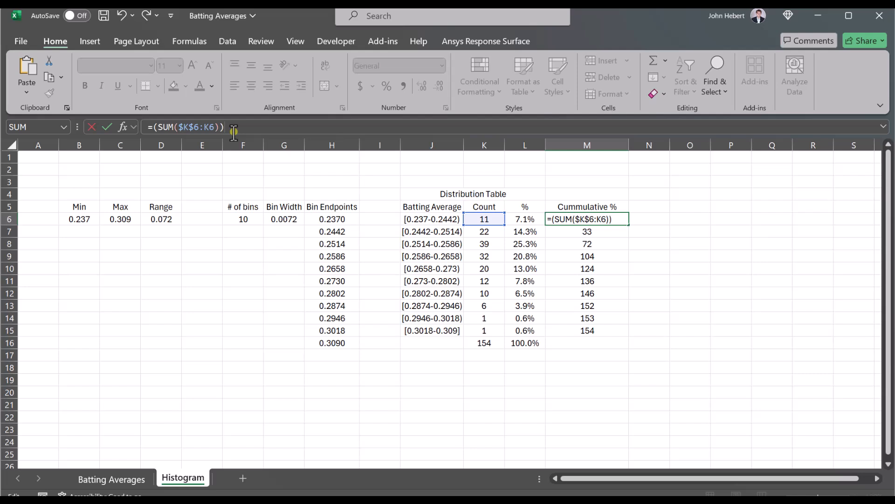
pyautogui.write(')/')
pyautogui.click(478, 344)
pyautogui.press('F4')
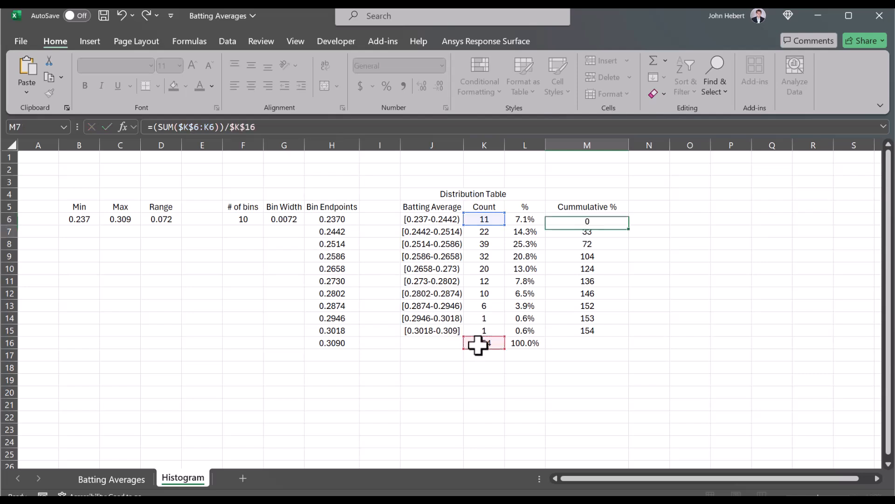
pyautogui.press('Return')
pyautogui.click(621, 220)
pyautogui.doubleClick(629, 225)
# - Format the cumulative shares in M6:M15 as Percentage with one decimal place
pyautogui.click(440, 67)
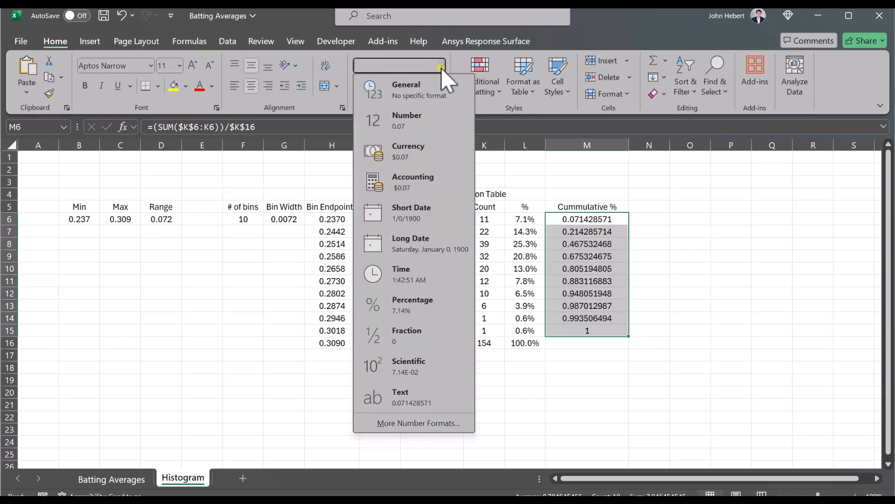
pyautogui.click(431, 314)
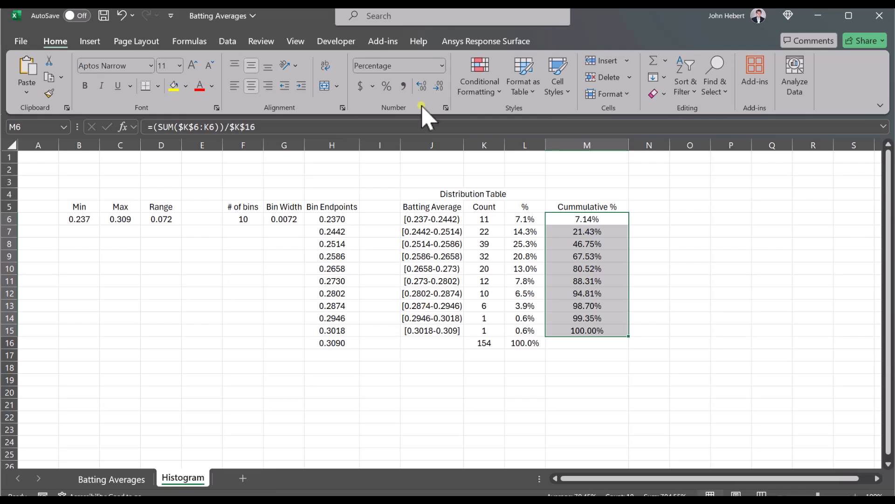
pyautogui.click(438, 86)
pyautogui.click(609, 412)
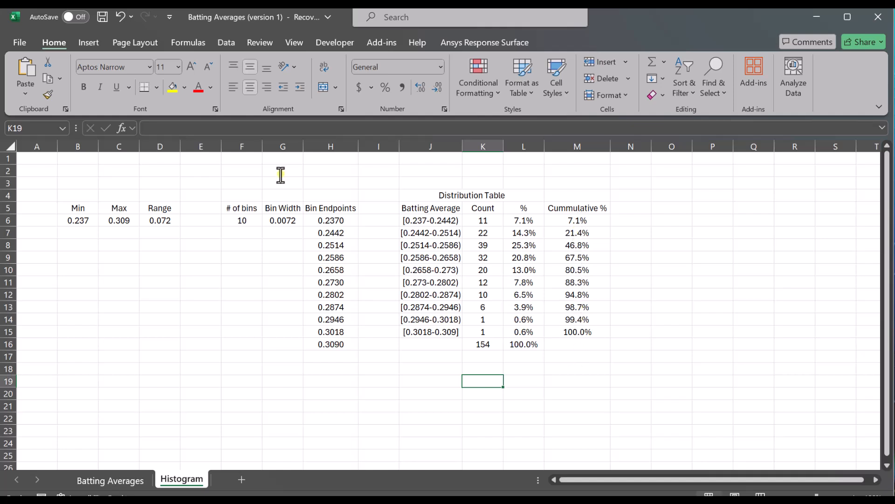
# - Insert an empty 2-D clustered column chart on the Histogram sheet and enlarge it
pyautogui.click(88, 42)
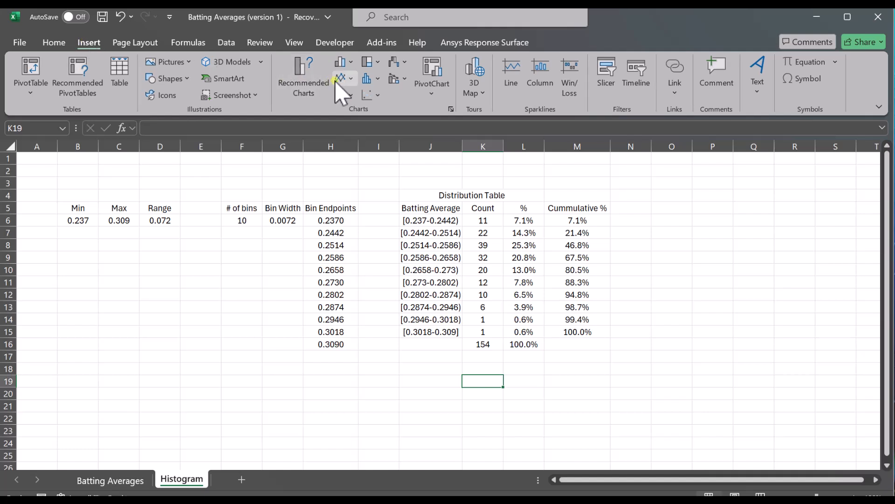
pyautogui.click(347, 63)
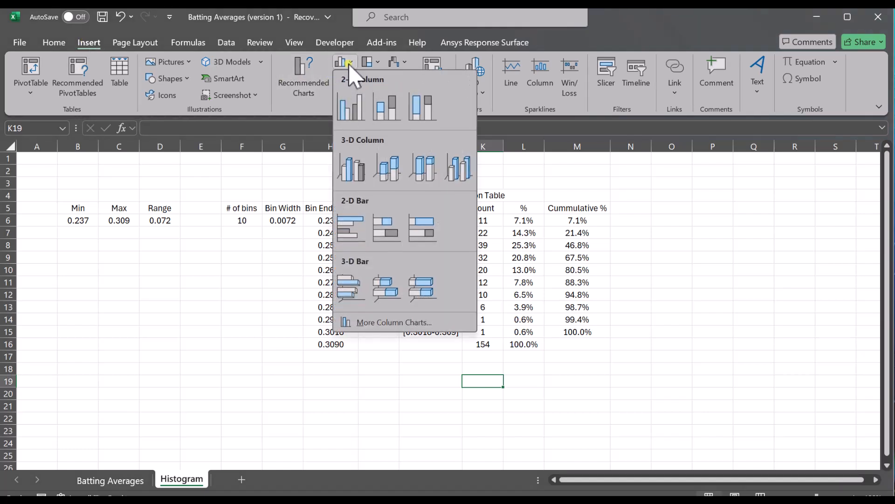
pyautogui.click(351, 108)
pyautogui.moveTo(452, 236); pyautogui.dragTo(378, 228)
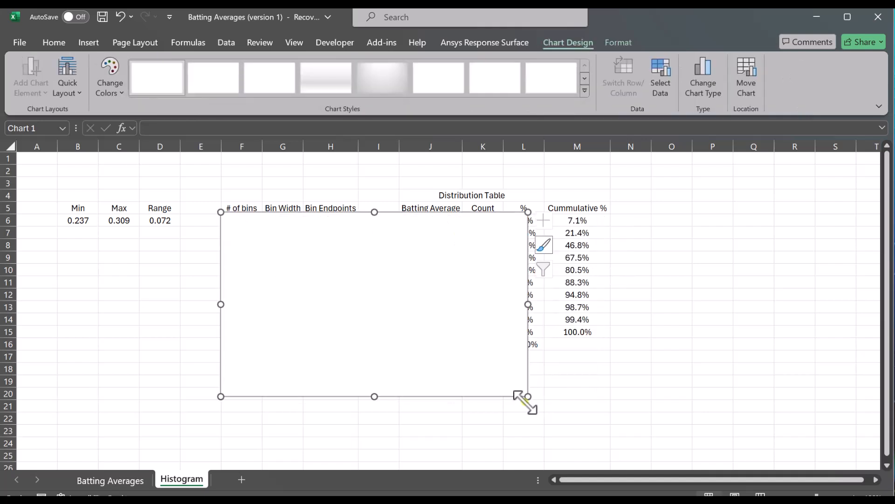
pyautogui.moveTo(528, 397); pyautogui.dragTo(657, 428)
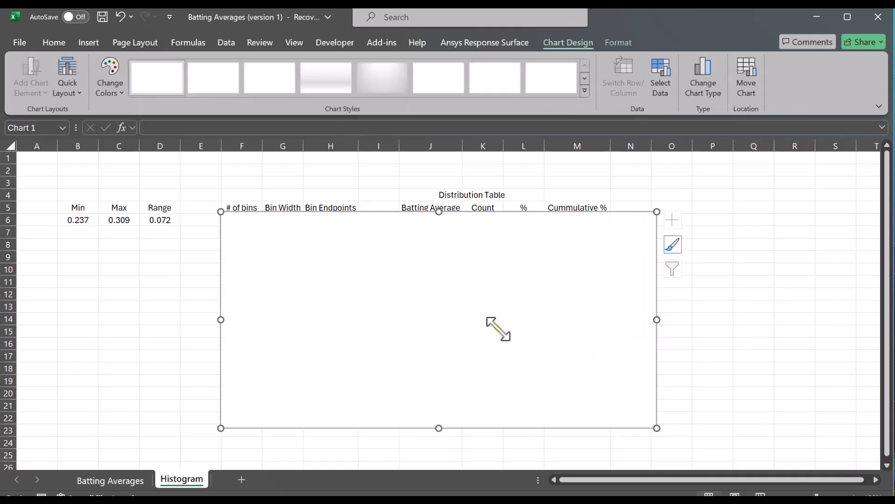
# - Move the chart clear of the count column and add a data series using the percentages in L6:L15
pyautogui.rightClick(494, 324)
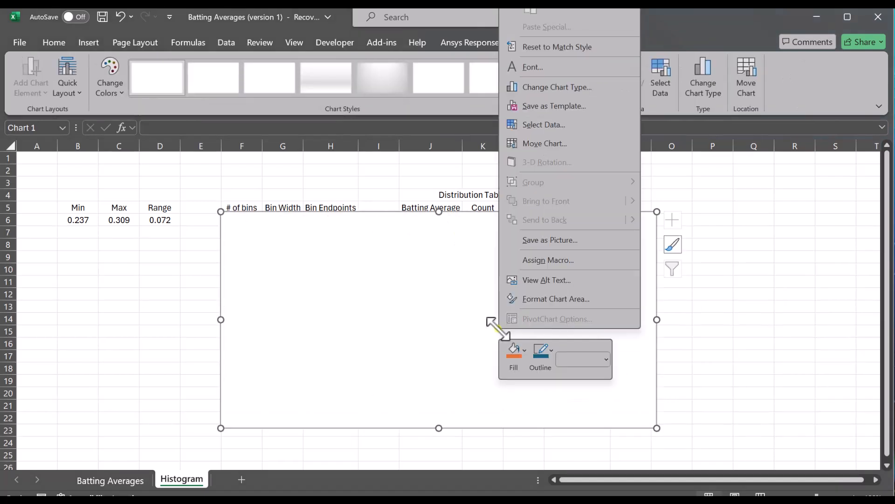
pyautogui.click(531, 130)
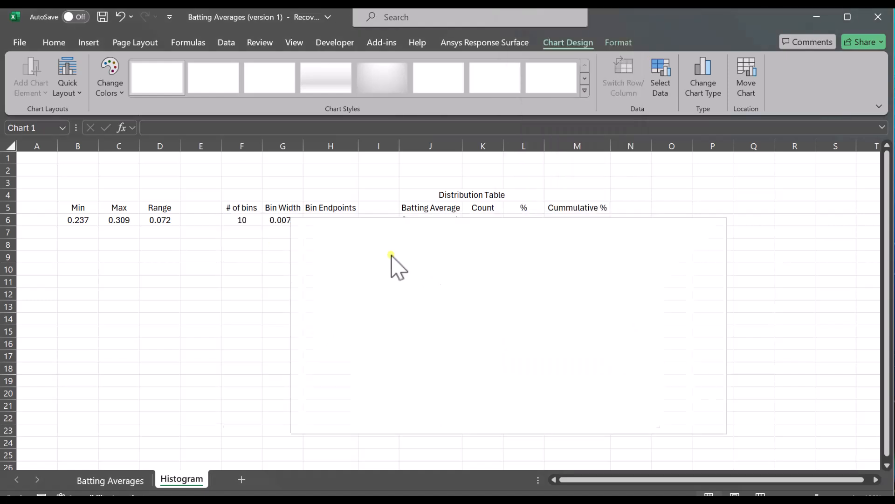
pyautogui.rightClick(580, 245)
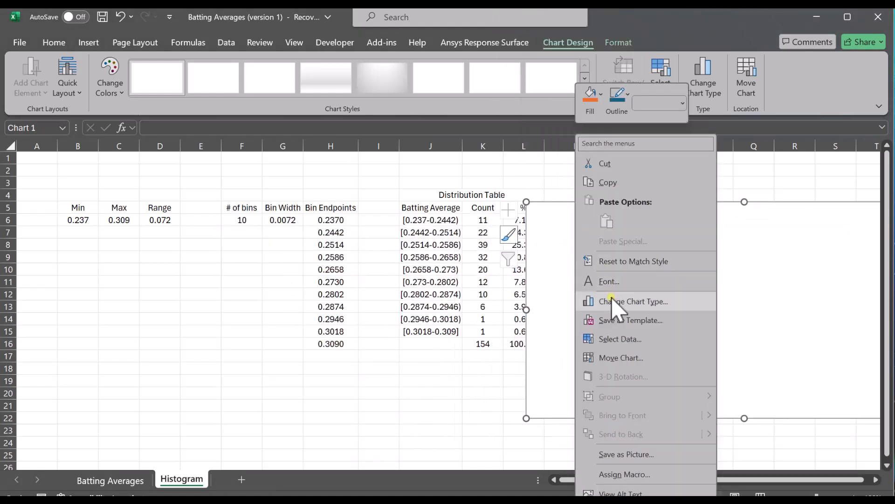
pyautogui.click(613, 339)
pyautogui.click(641, 323)
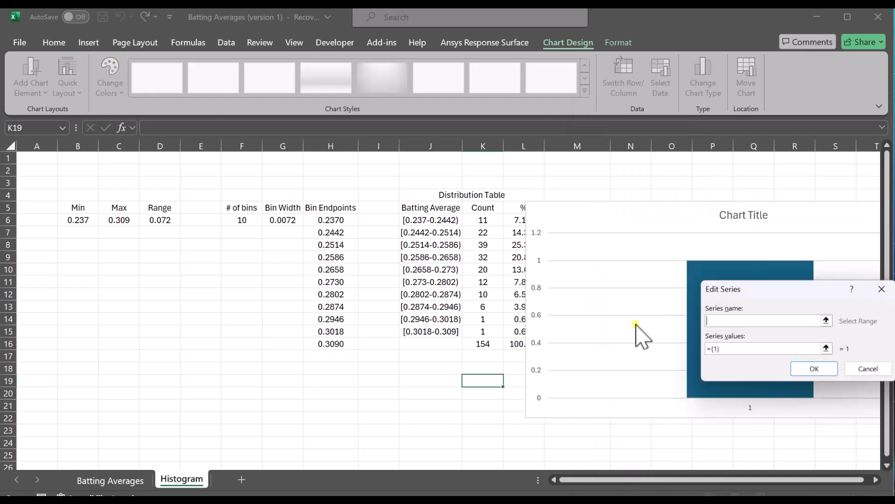
pyautogui.click(722, 348)
pyautogui.moveTo(730, 351); pyautogui.dragTo(685, 346)
pyautogui.press('BackSpace')
pyautogui.moveTo(513, 220); pyautogui.dragTo(520, 332)
pyautogui.click(797, 368)
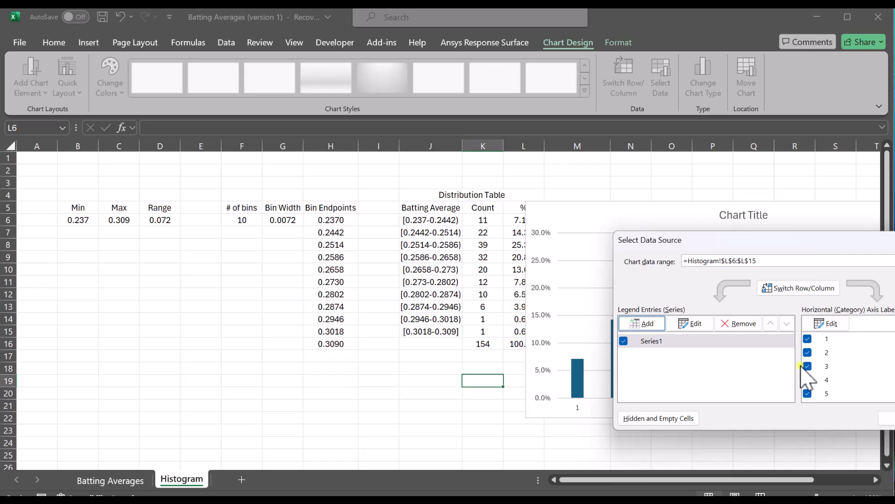
# - Set the chart's horizontal axis labels to the batting average intervals in J6:J15 and apply the data source
pyautogui.click(826, 323)
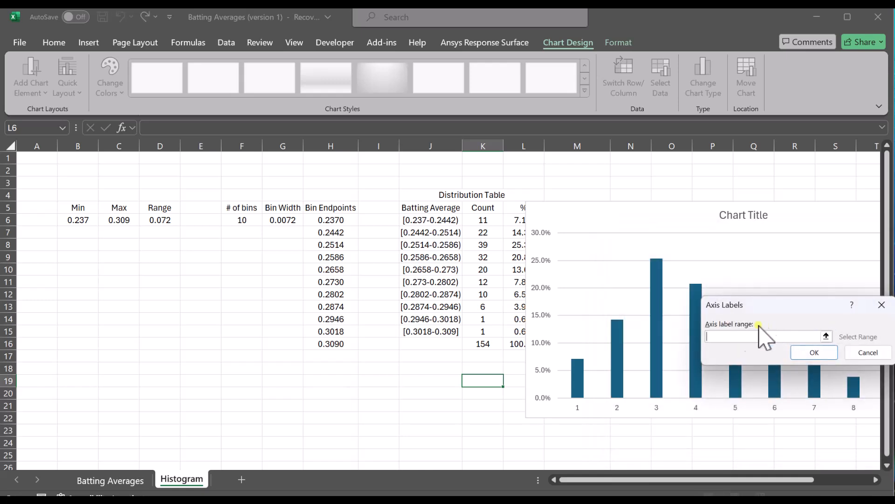
pyautogui.moveTo(427, 221); pyautogui.dragTo(431, 332)
pyautogui.click(814, 353)
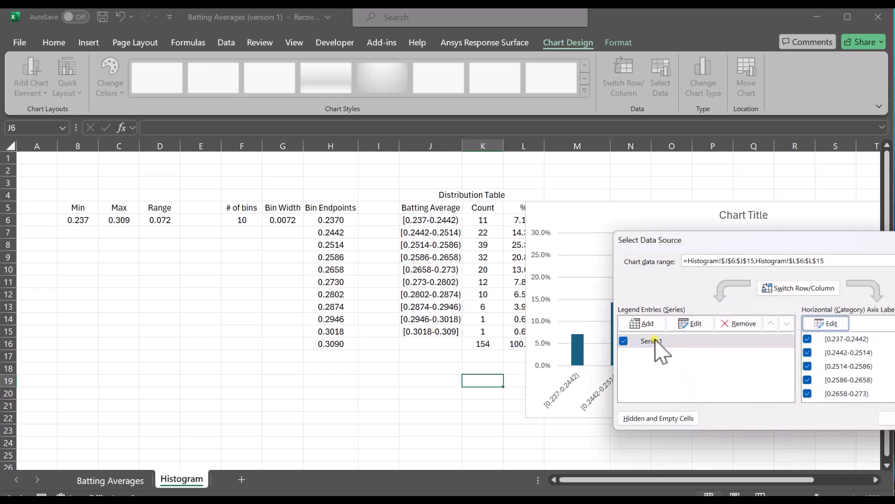
pyautogui.click(886, 419)
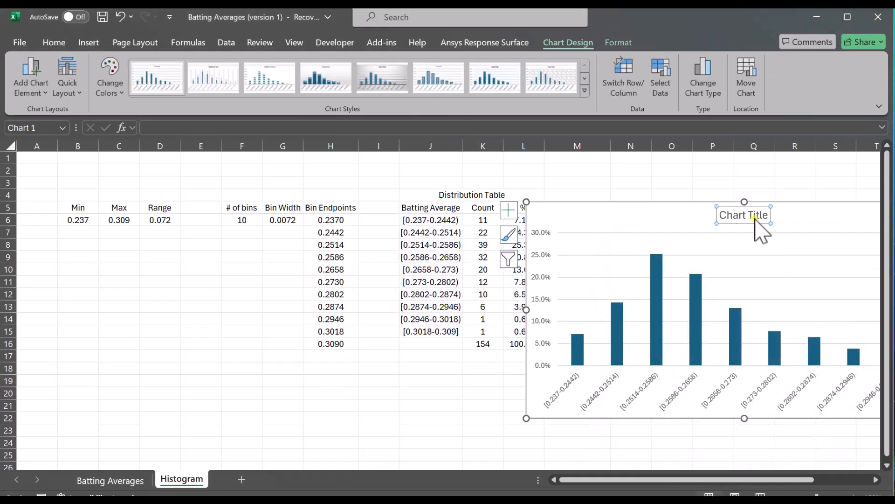
# - Move and widen the chart over the table, and set the column series' gap width to 0%
pyautogui.moveTo(728, 202); pyautogui.dragTo(493, 201)
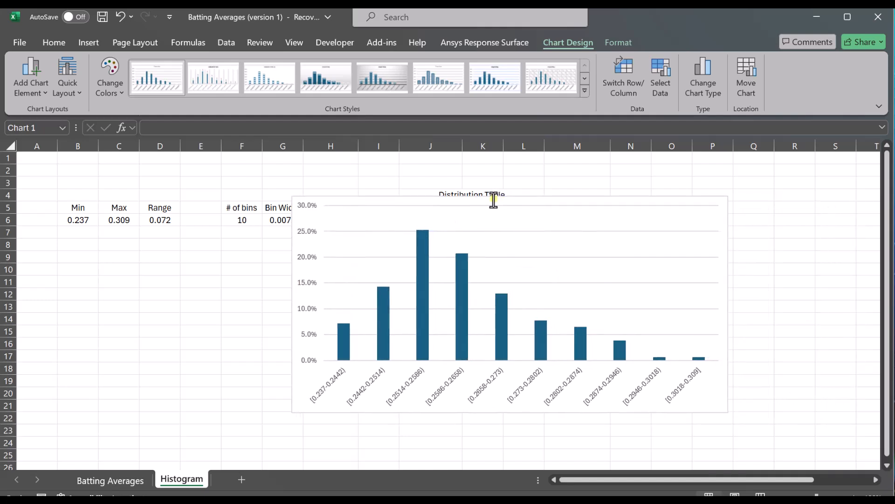
pyautogui.click(428, 334)
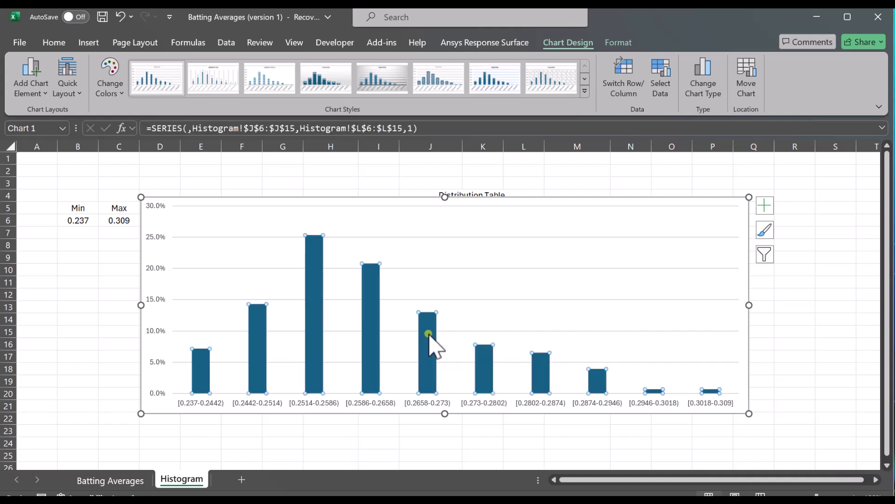
pyautogui.doubleClick(428, 334)
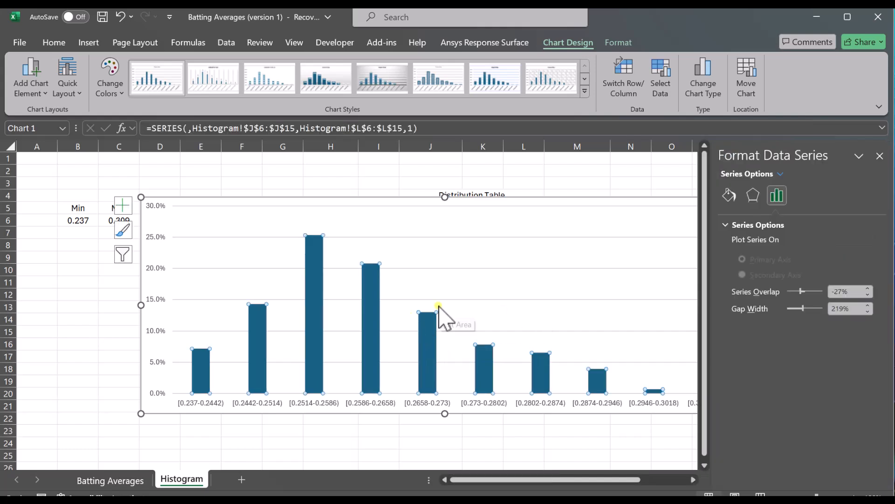
pyautogui.moveTo(804, 309); pyautogui.dragTo(737, 323)
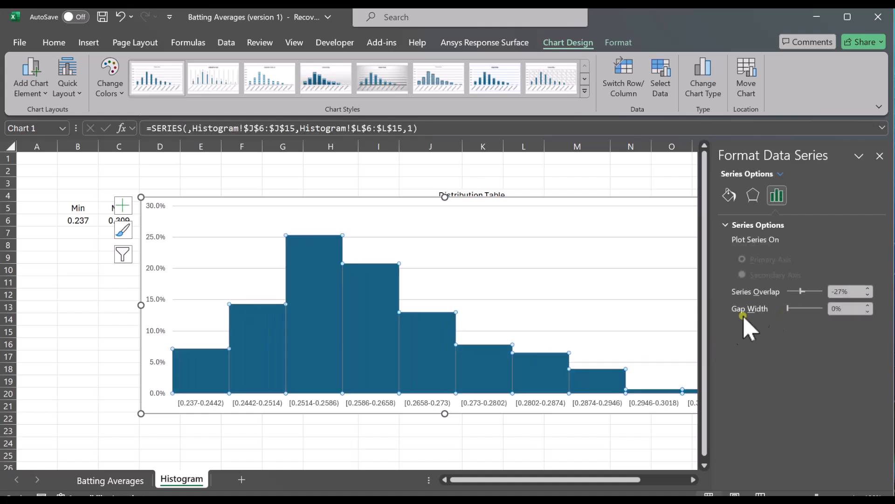
# - Try a 2% gap width on the column series and restore it to 0%
pyautogui.click(869, 305)
pyautogui.click(570, 205)
pyautogui.moveTo(461, 355)
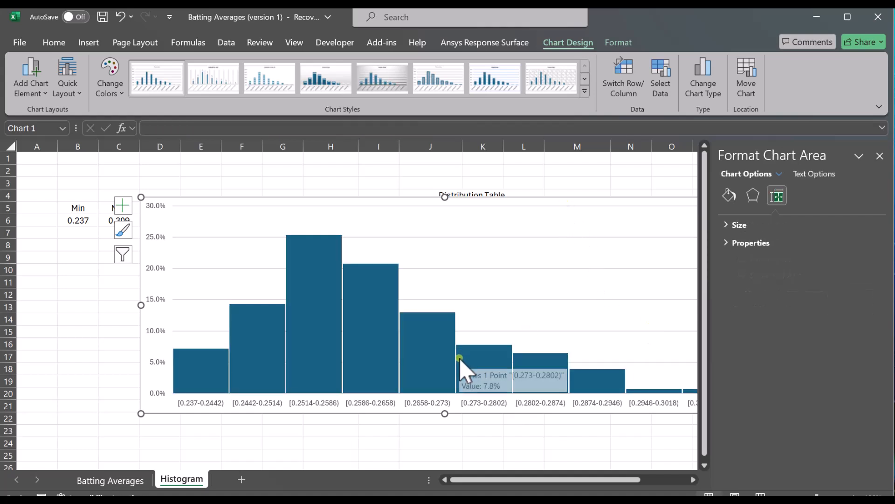
pyautogui.click(462, 357)
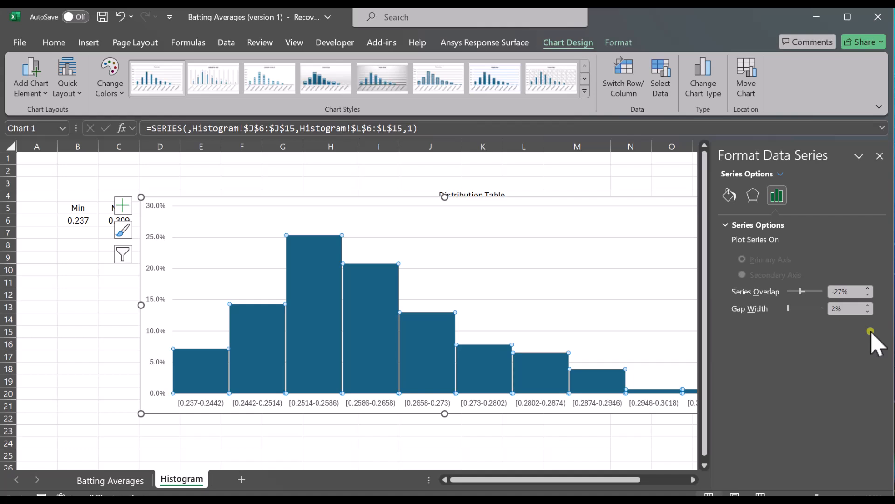
pyautogui.click(867, 311)
pyautogui.click(868, 311)
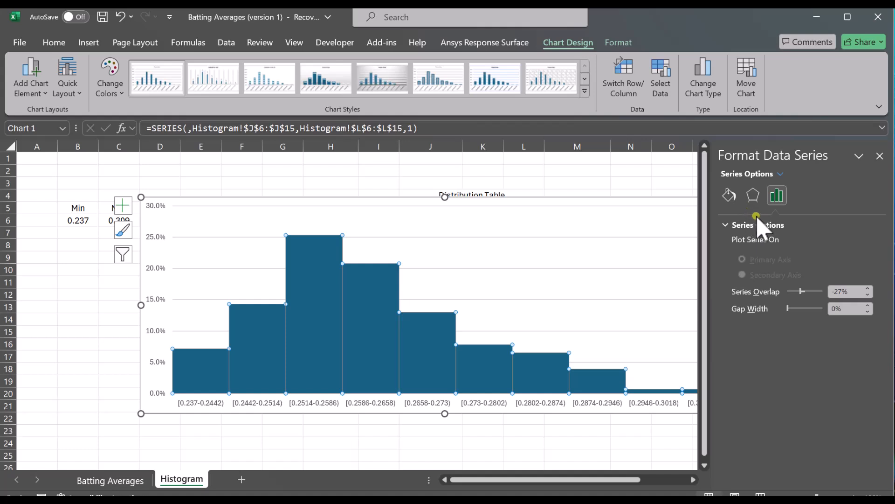
# - Give the histogram columns a solid black border and close the series formatting
pyautogui.click(729, 195)
pyautogui.click(726, 243)
pyautogui.click(736, 278)
pyautogui.click(863, 332)
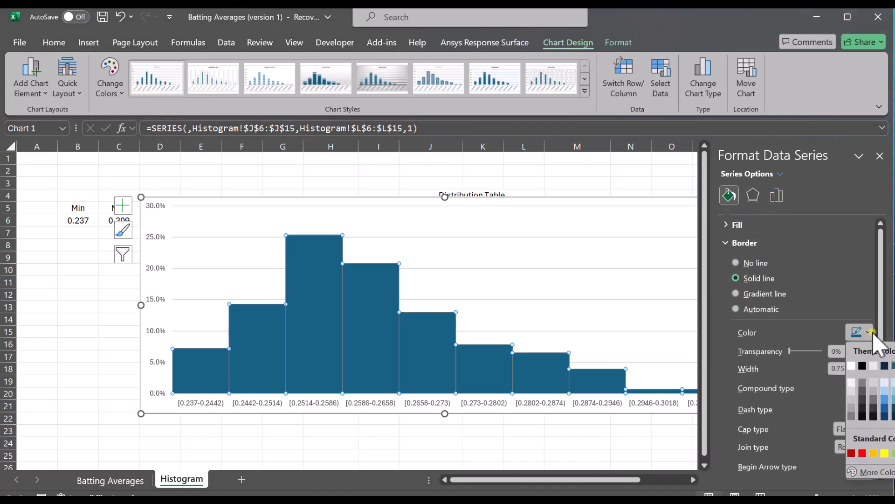
pyautogui.click(863, 367)
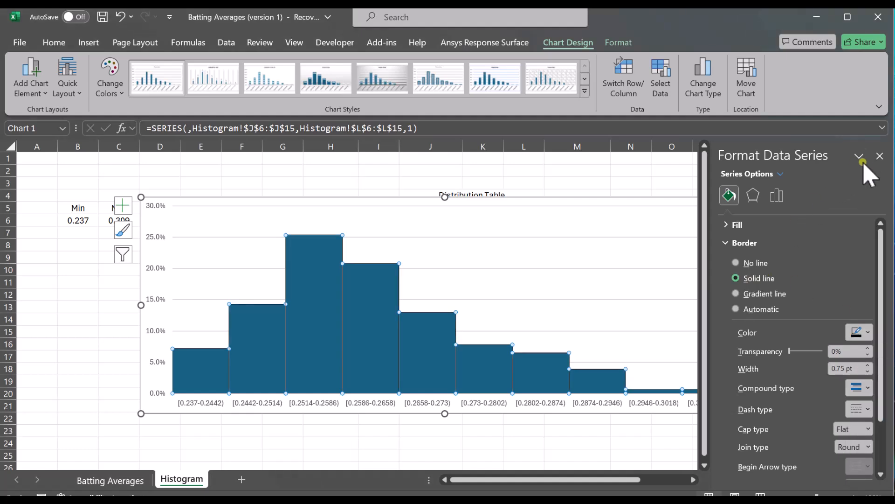
pyautogui.click(880, 156)
pyautogui.click(792, 275)
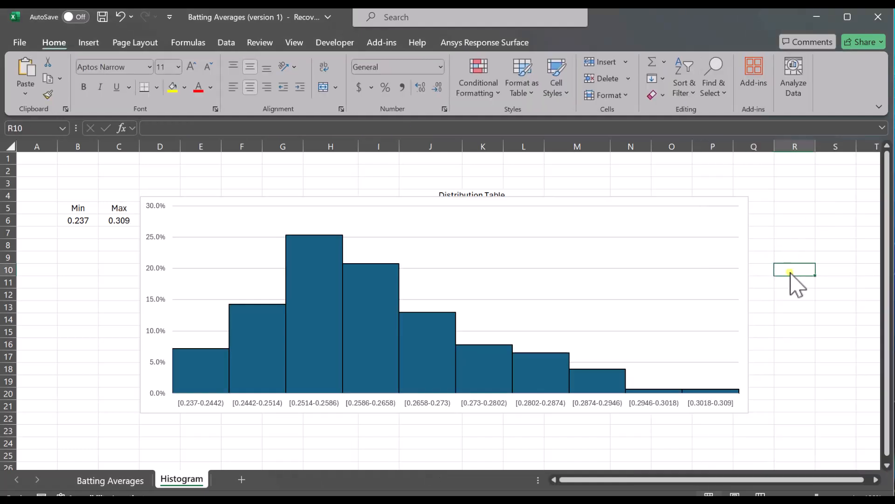
# - Move the chart below the distribution table and add a second data series using the cumulative percentages in M6:M15
pyautogui.click(746, 214)
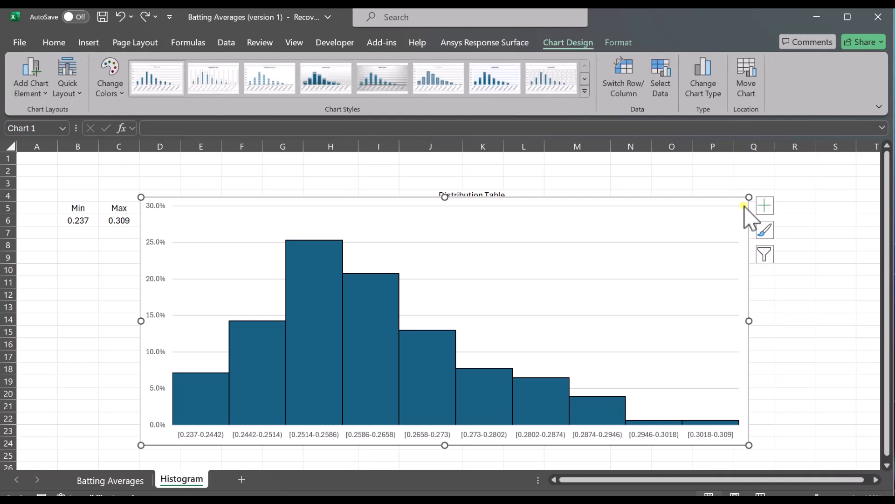
pyautogui.moveTo(744, 204); pyautogui.dragTo(752, 376)
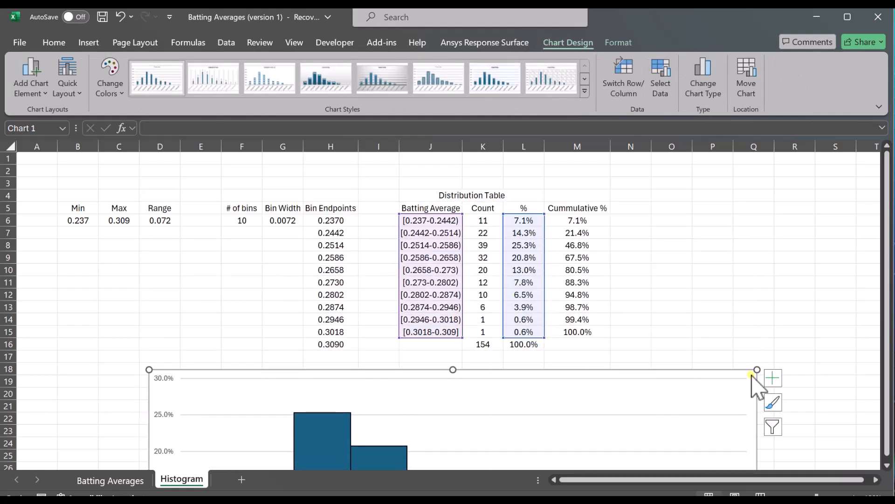
pyautogui.rightClick(752, 375)
pyautogui.click(821, 171)
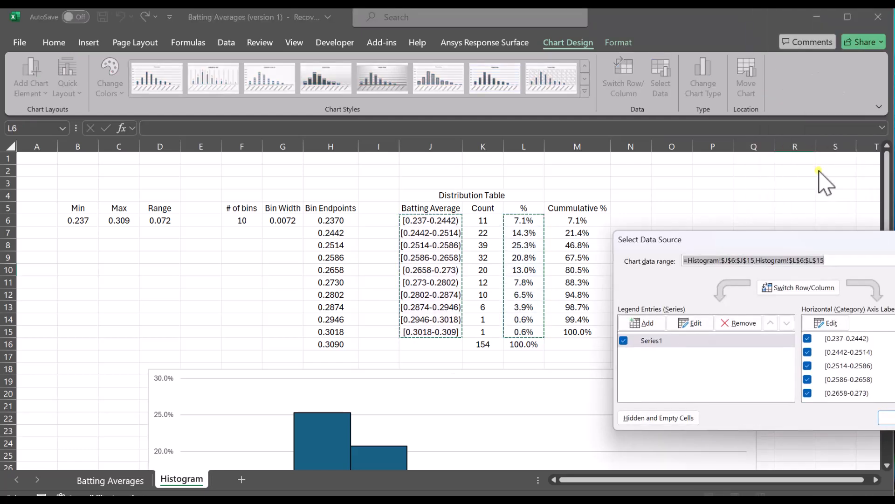
pyautogui.click(637, 322)
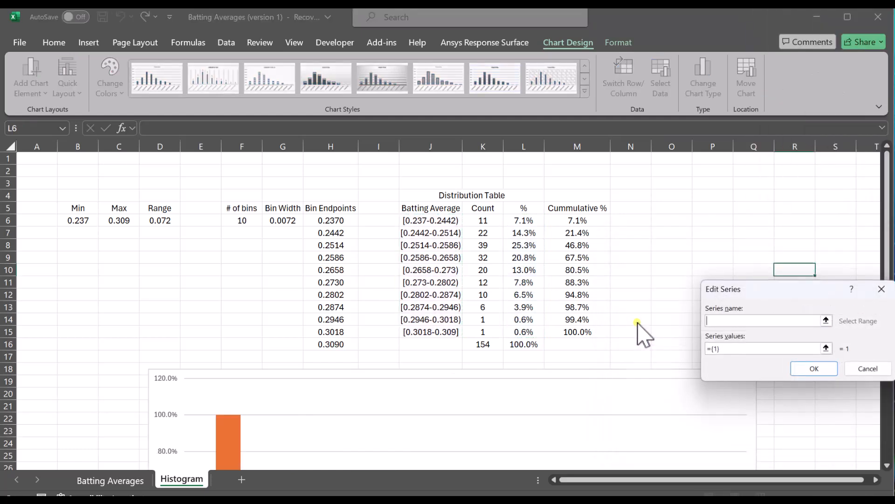
pyautogui.click(733, 349)
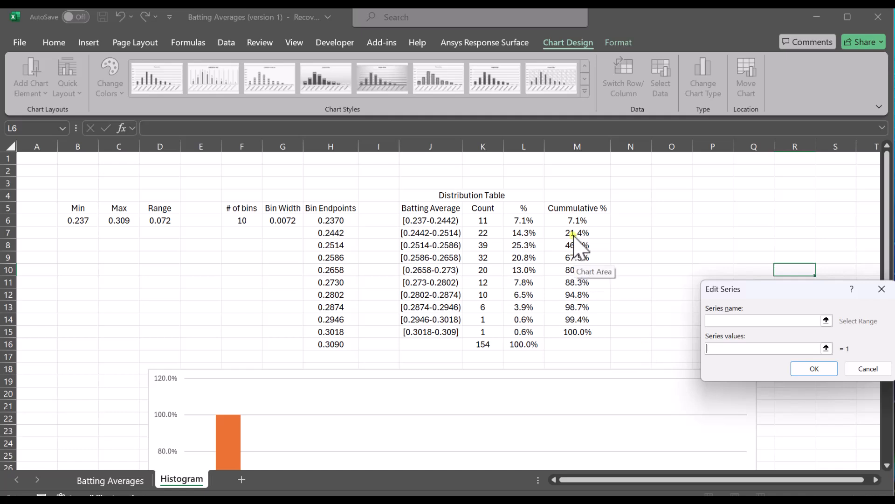
pyautogui.moveTo(578, 221); pyautogui.dragTo(579, 333)
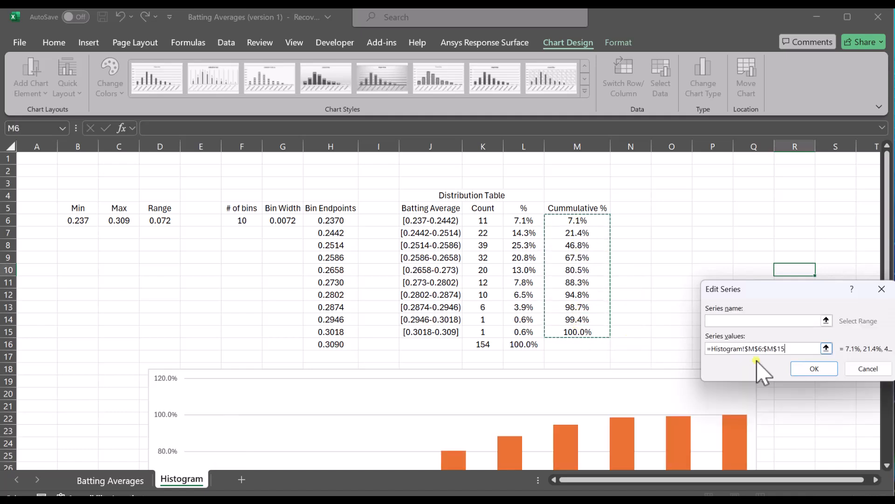
pyautogui.click(815, 369)
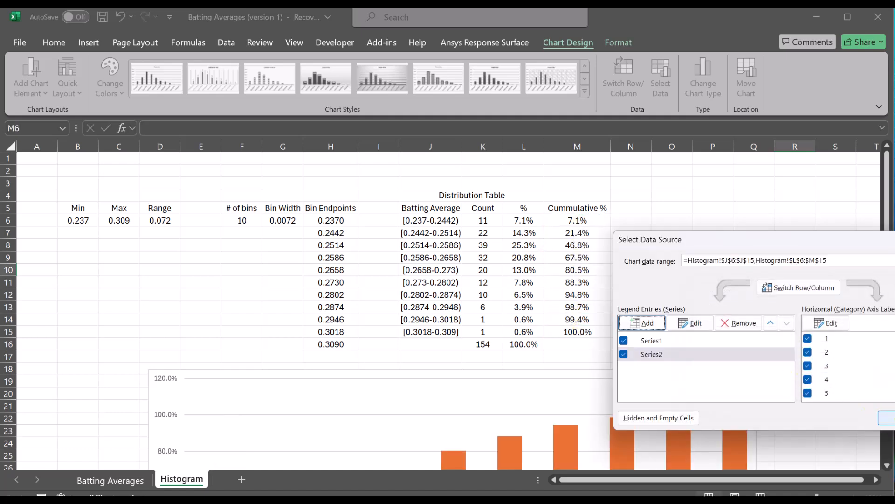
pyautogui.click(886, 417)
# - Move the chart back up over the table and plot the cumulative percentage series on the secondary axis
pyautogui.moveTo(694, 372); pyautogui.dragTo(695, 193)
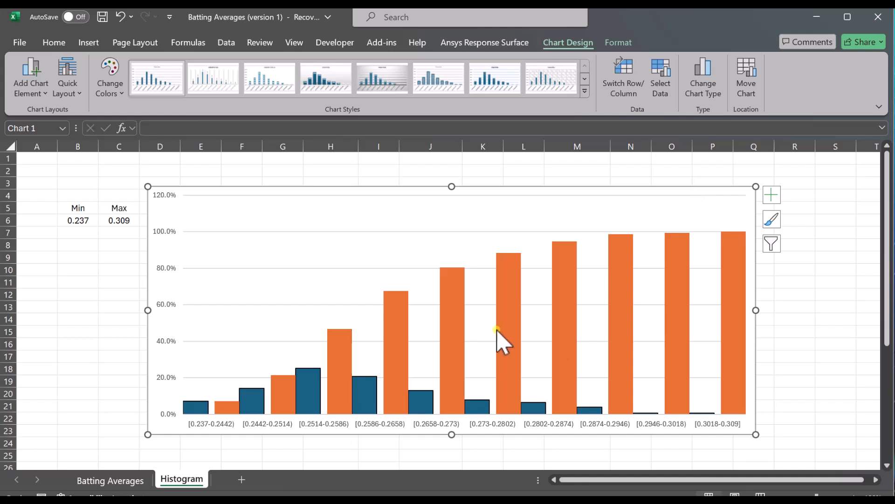
pyautogui.moveTo(396, 344)
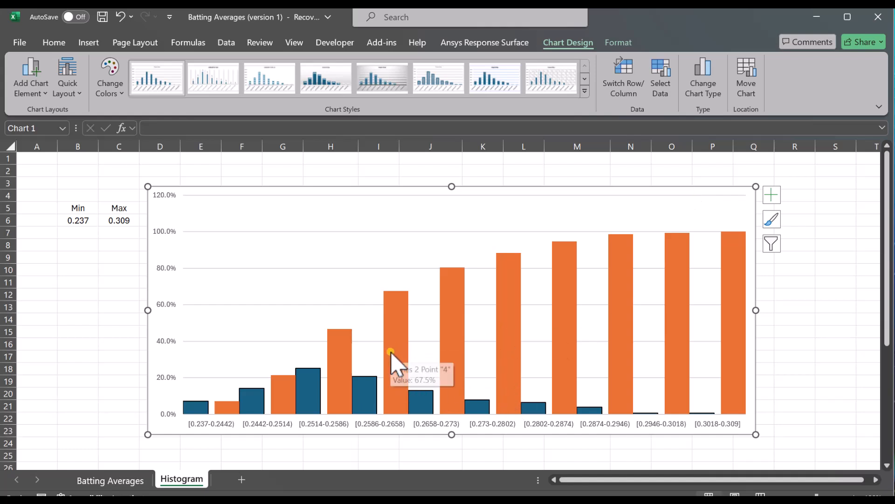
pyautogui.click(391, 353)
pyautogui.doubleClick(391, 353)
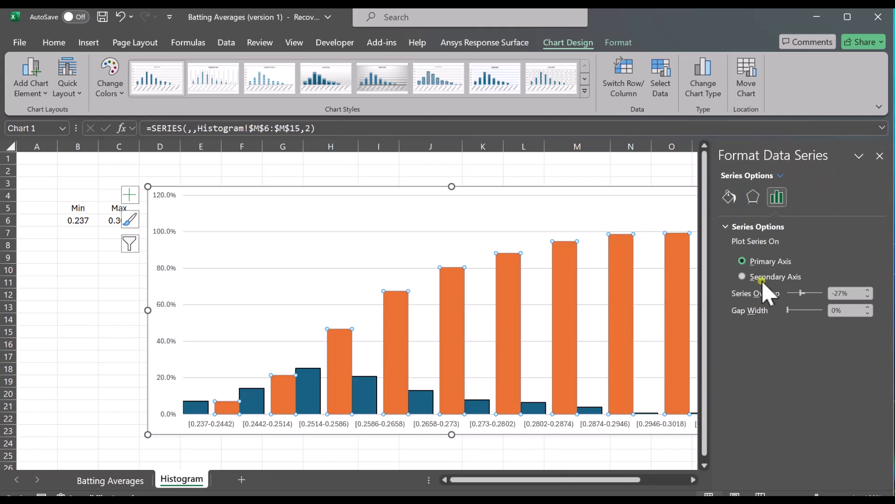
pyautogui.moveTo(621, 260)
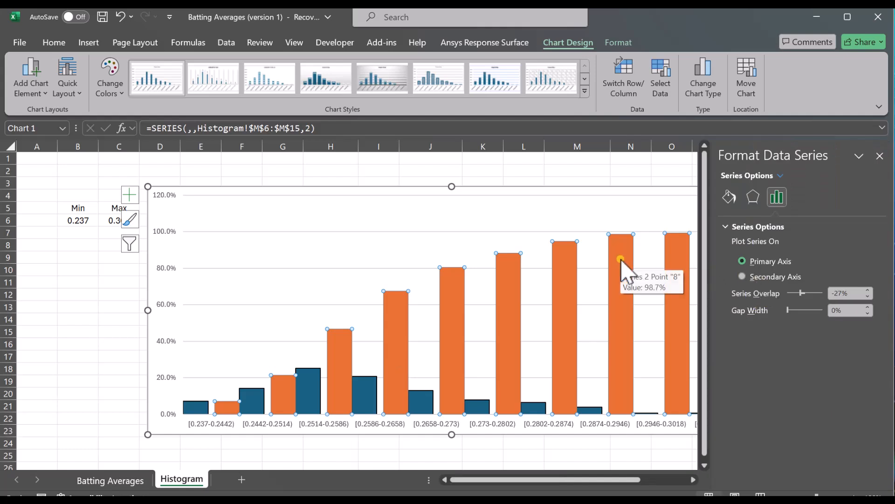
pyautogui.click(742, 276)
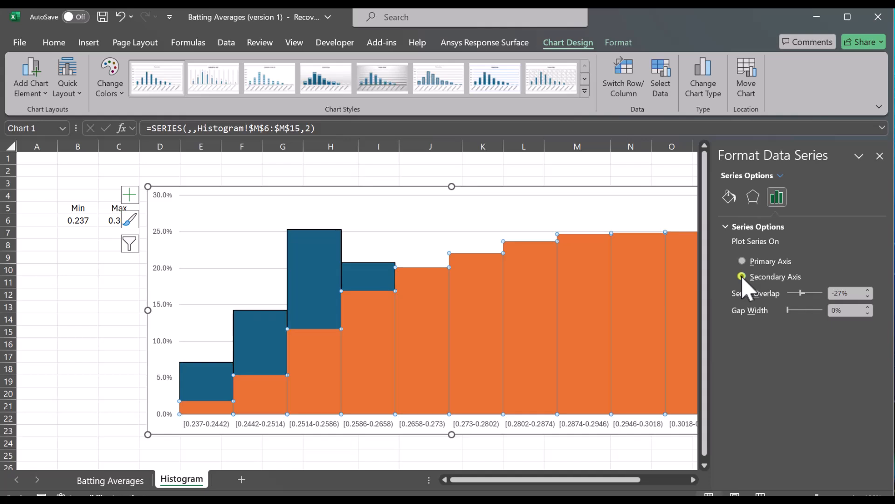
pyautogui.click(881, 155)
# - Try changing the chart type to Line with Markers for the whole chart, and undo that change
pyautogui.rightClick(479, 323)
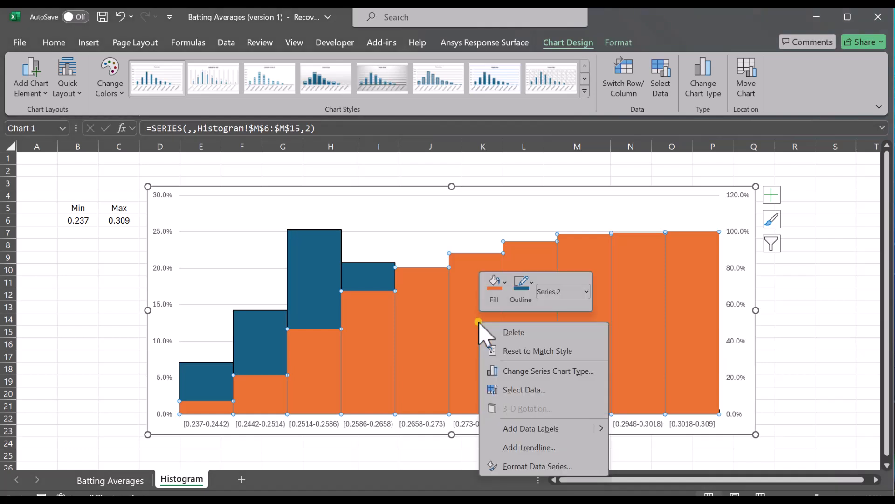
pyautogui.click(513, 371)
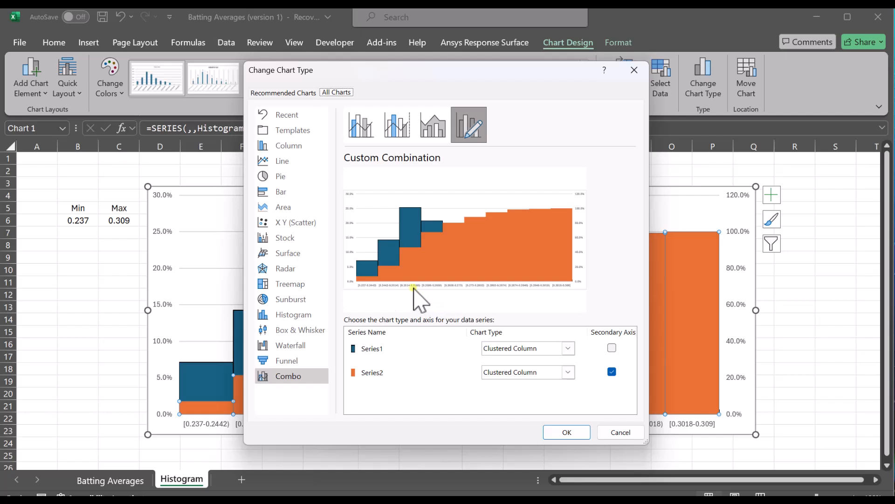
pyautogui.click(282, 161)
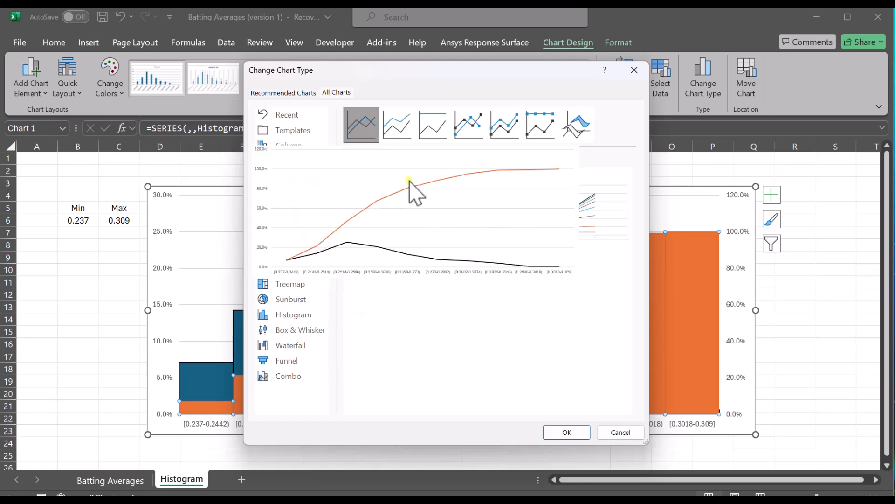
pyautogui.click(465, 131)
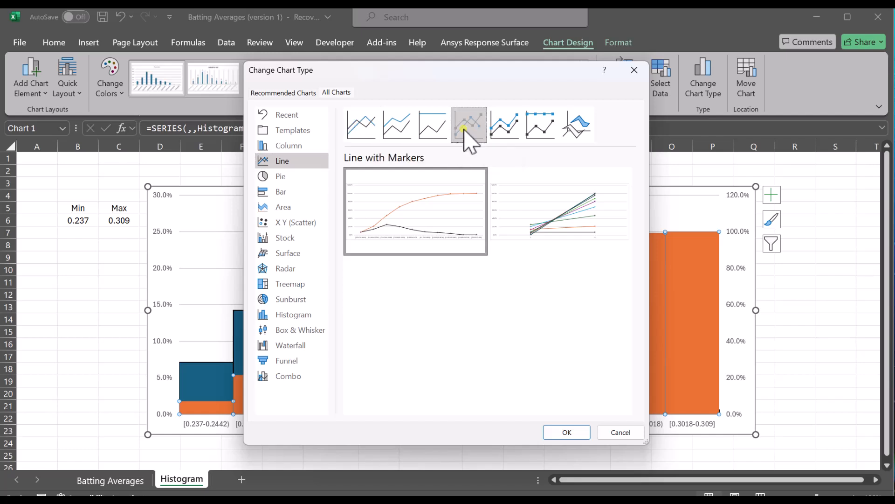
pyautogui.click(568, 432)
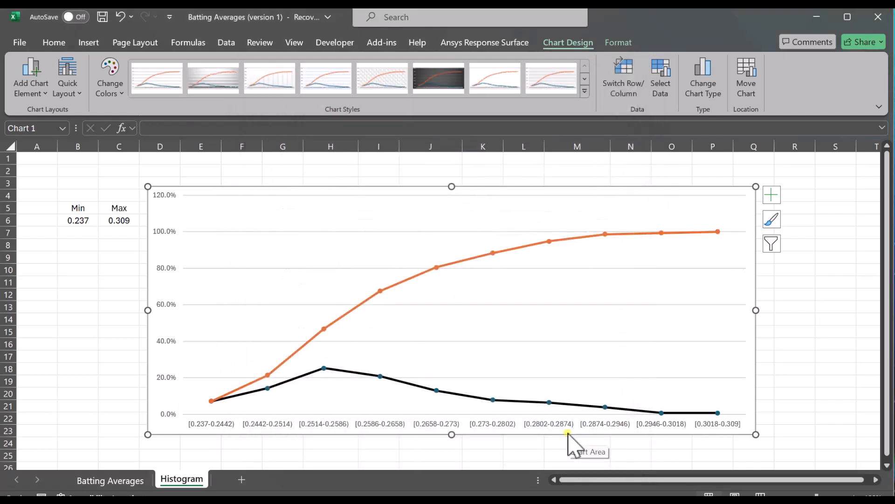
pyautogui.click(526, 402)
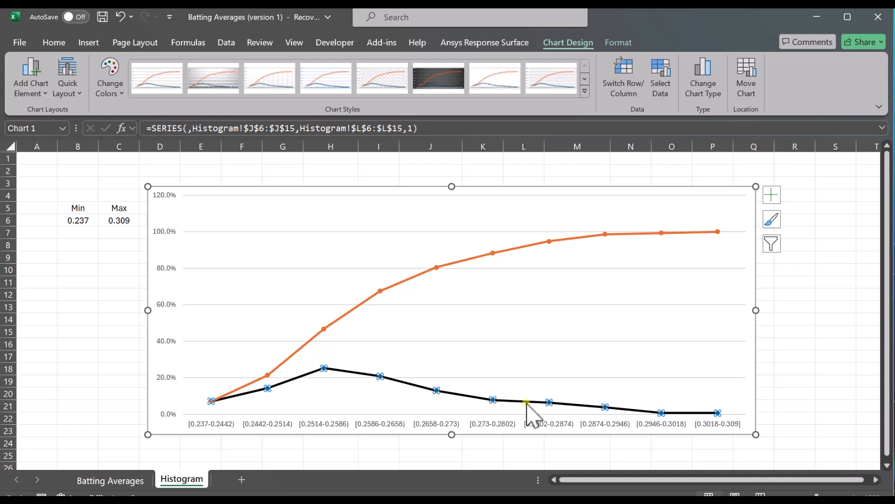
pyautogui.hotkey('ctrl', 'z')
# - Change only the cumulative percentage series to Line with Markers in the custom combination, keeping the other series as clustered columns
pyautogui.click(493, 375)
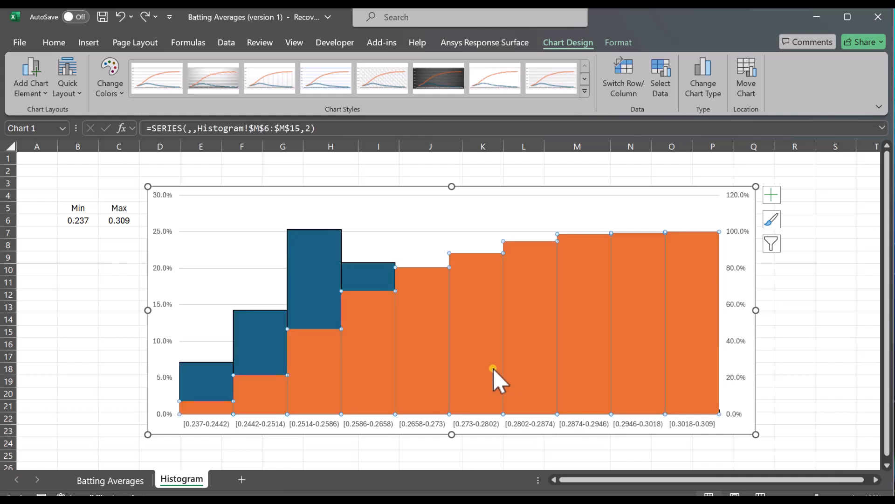
pyautogui.rightClick(475, 332)
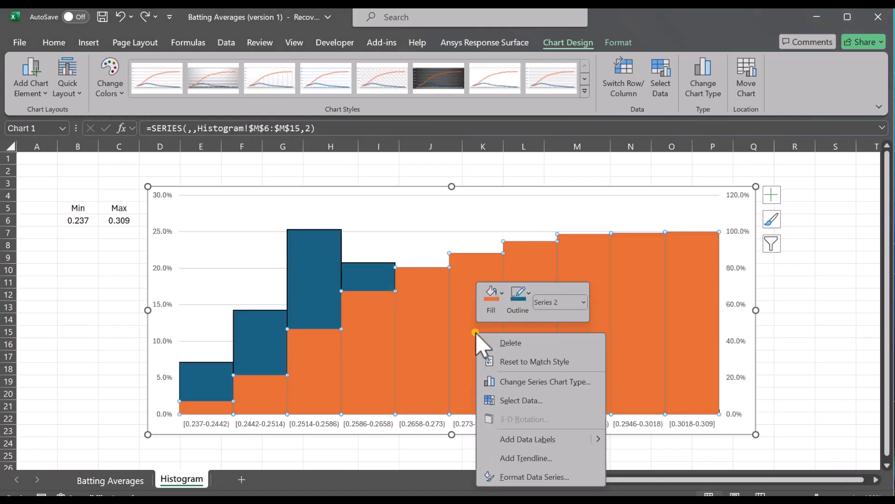
pyautogui.click(519, 385)
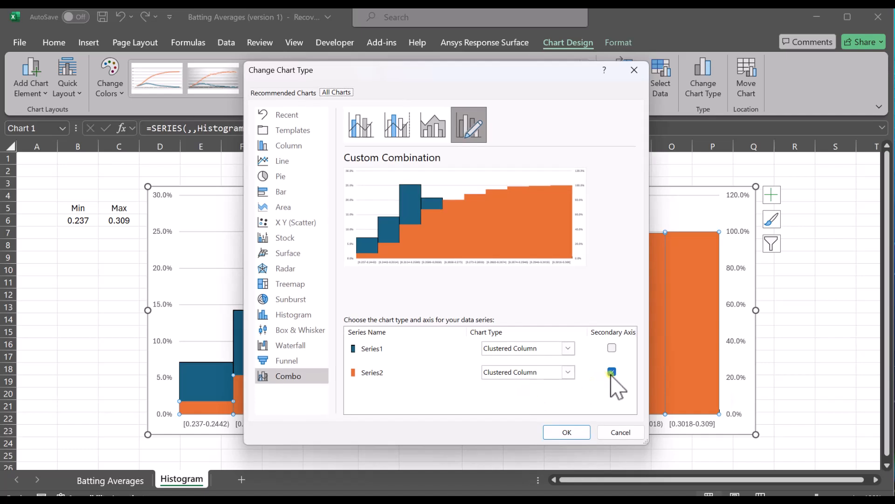
pyautogui.click(568, 372)
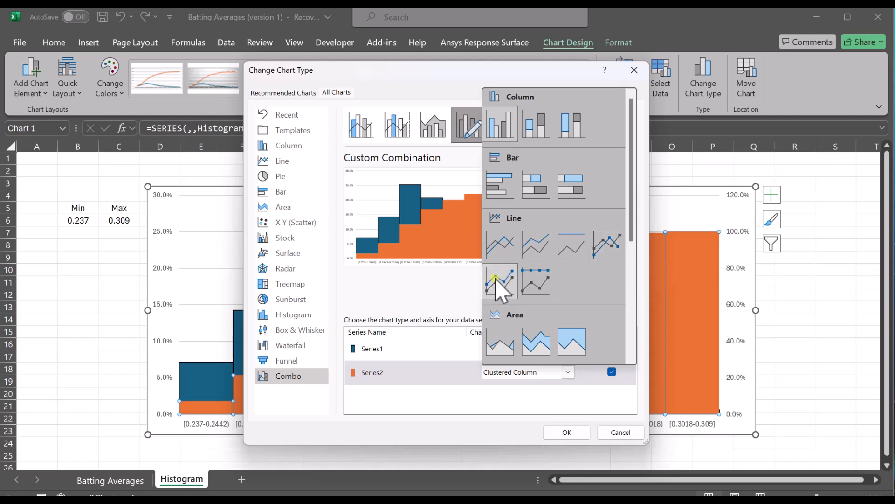
pyautogui.click(596, 246)
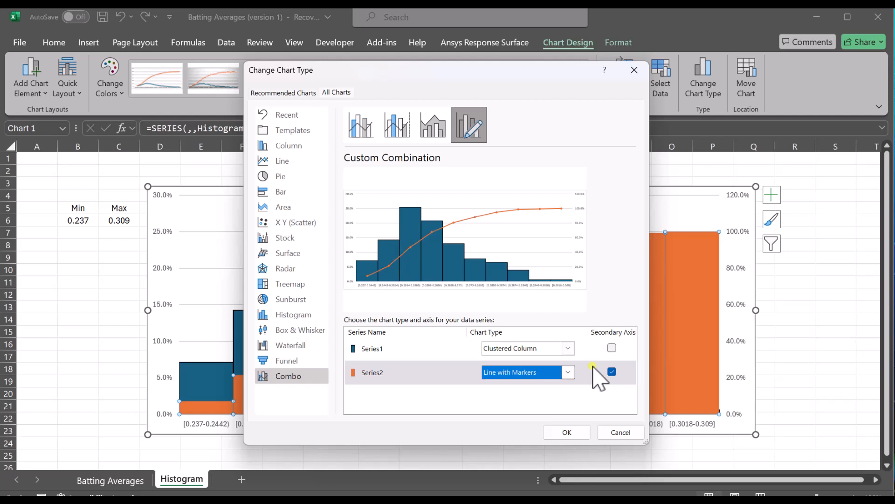
pyautogui.click(562, 432)
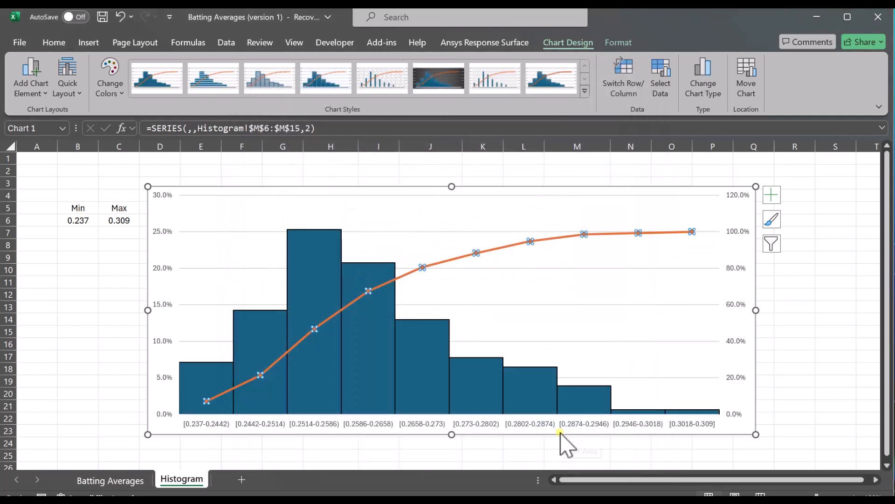
pyautogui.click(803, 325)
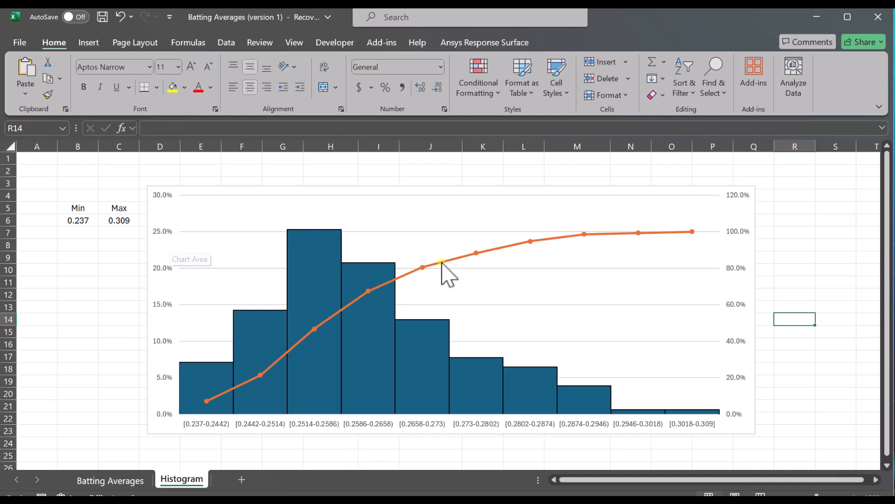
# - Add data labels to the percentage columns and to the cumulative percentage line
pyautogui.click(315, 277)
pyautogui.rightClick(315, 277)
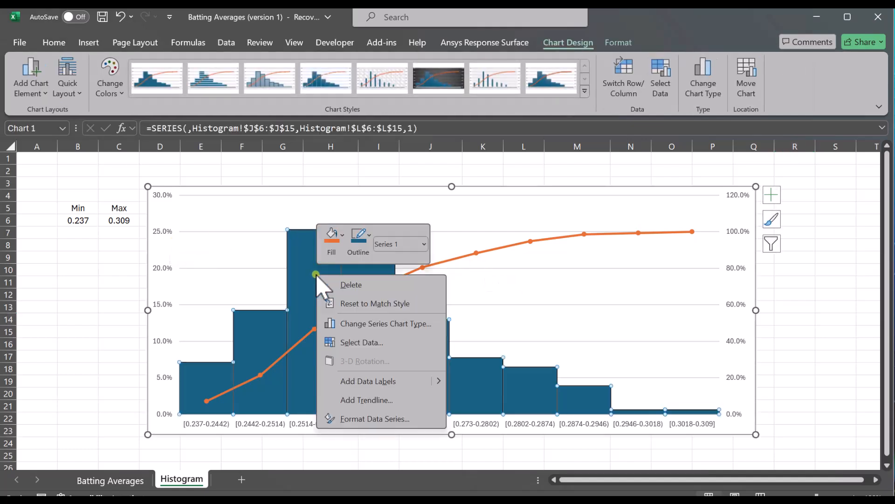
pyautogui.click(378, 380)
pyautogui.click(792, 380)
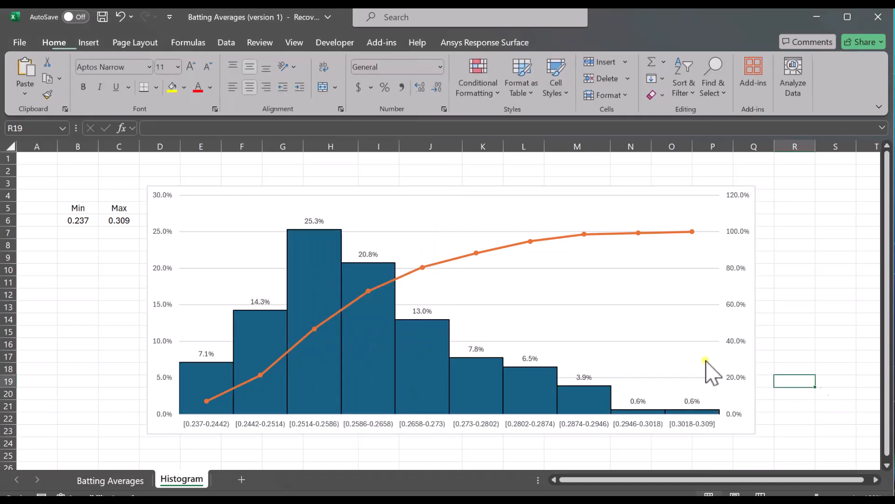
pyautogui.click(422, 270)
pyautogui.rightClick(435, 262)
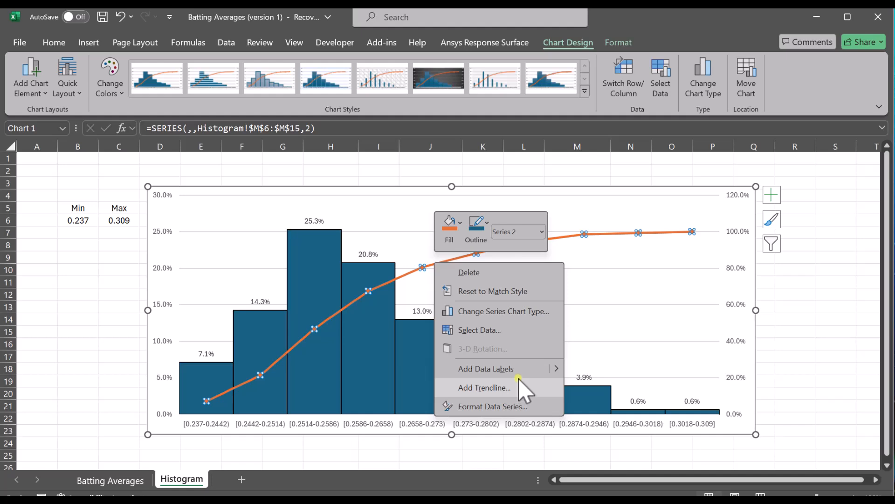
pyautogui.click(501, 372)
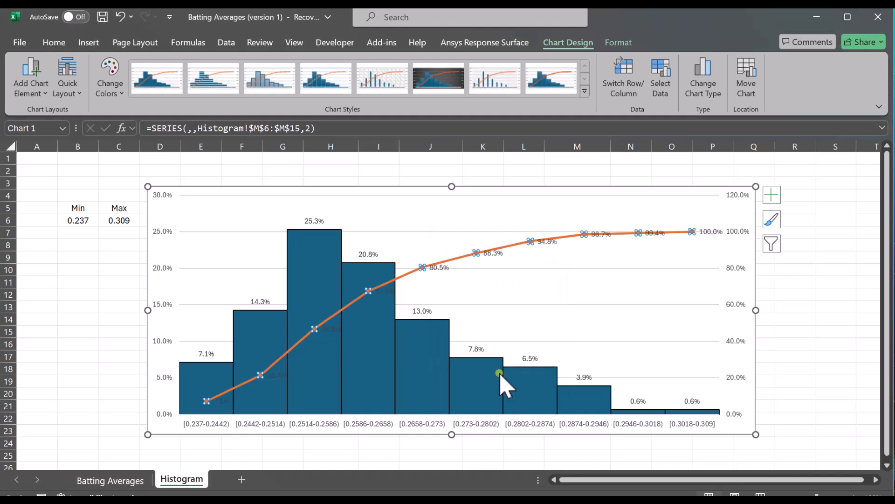
# - Deselect the chart and examine the built-in statistical and column chart types available for insertion
pyautogui.click(851, 333)
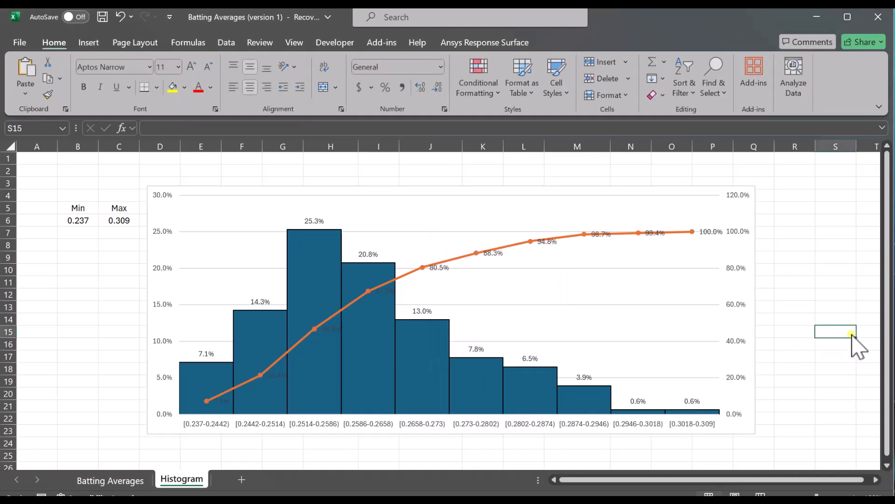
pyautogui.click(795, 250)
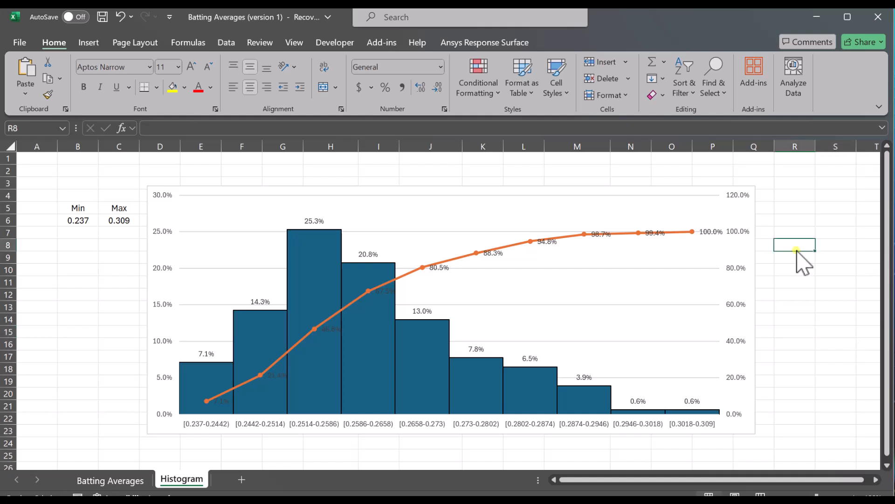
pyautogui.click(88, 43)
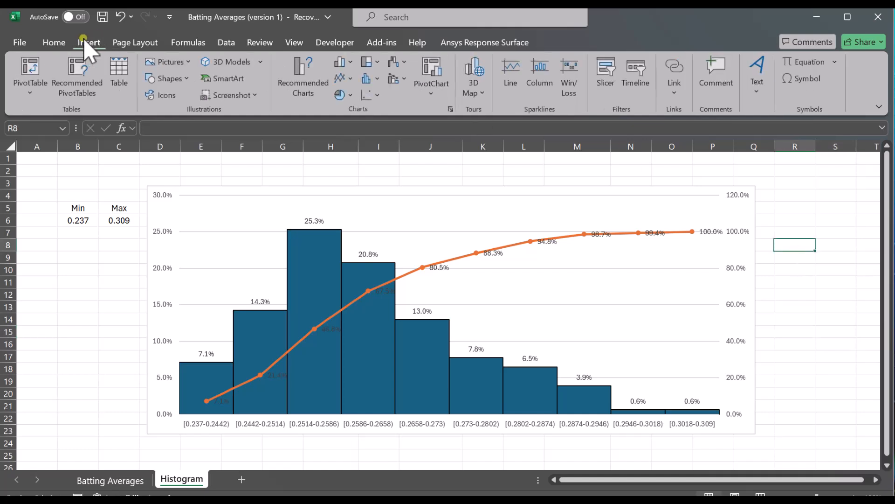
pyautogui.click(371, 78)
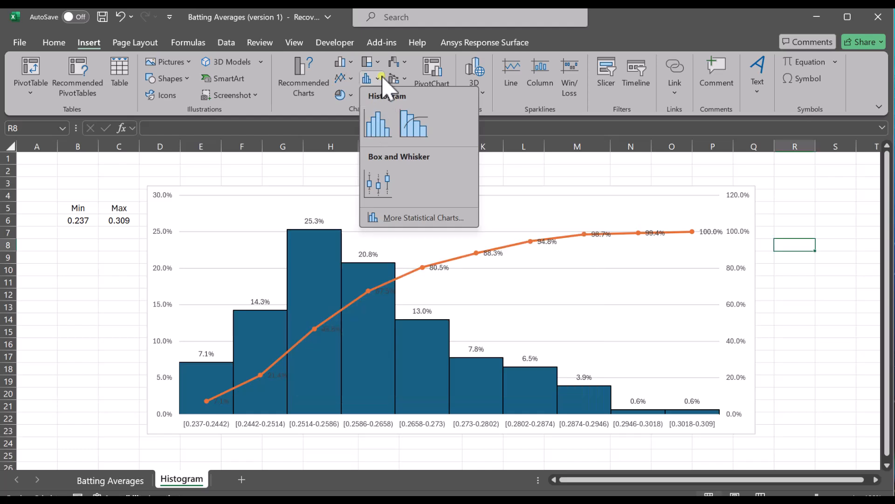
pyautogui.click(350, 63)
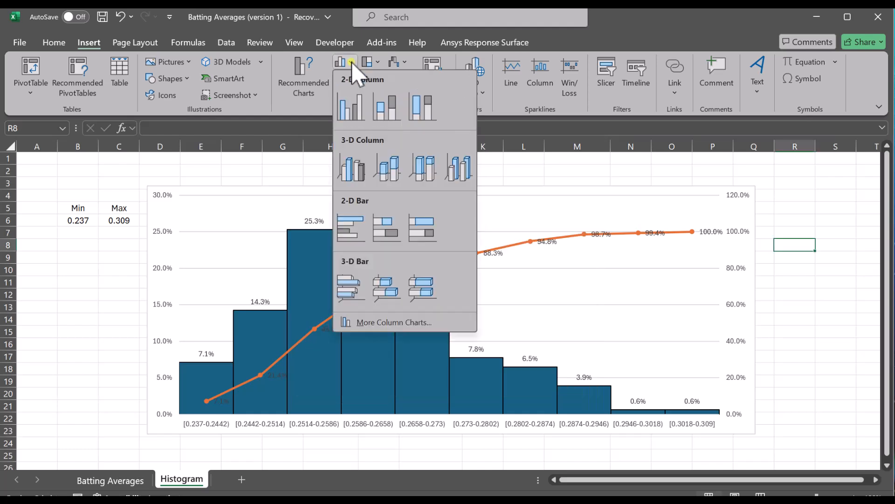
pyautogui.click(544, 165)
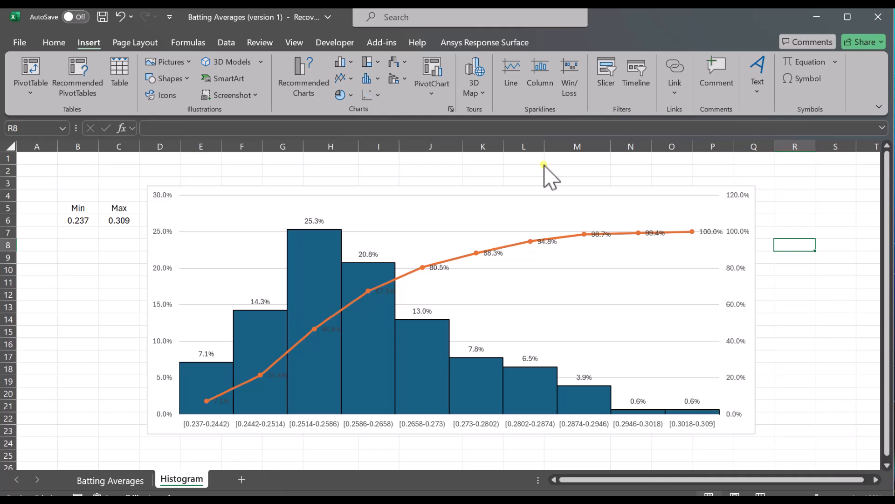
# - Try inserting a built-in Histogram chart from an empty cell, and undo the insertion
pyautogui.click(378, 79)
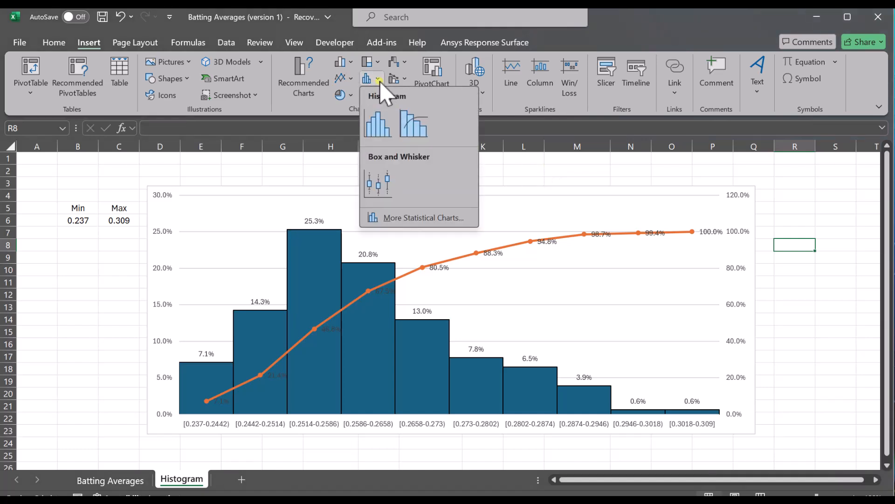
pyautogui.click(377, 121)
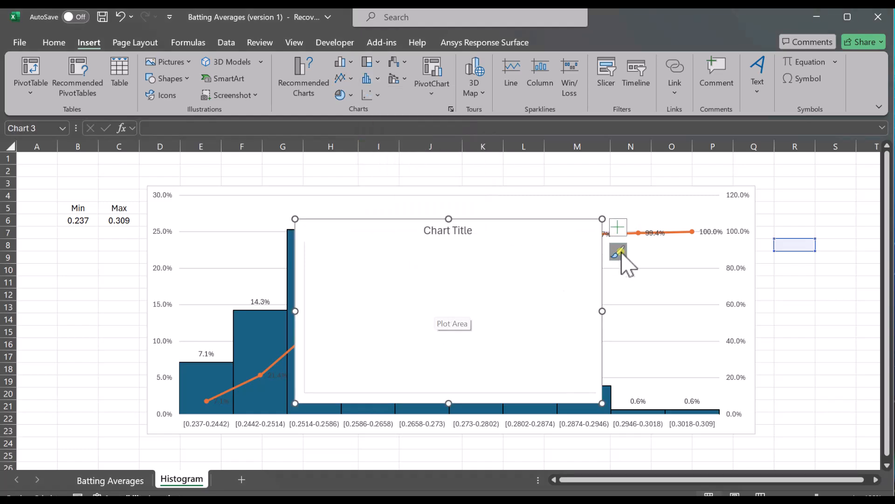
pyautogui.click(524, 271)
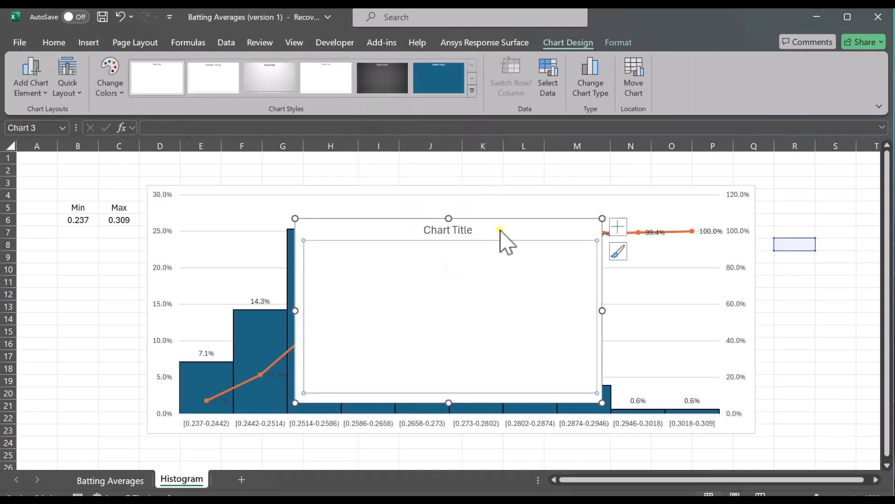
pyautogui.hotkey('ctrl', 'z')
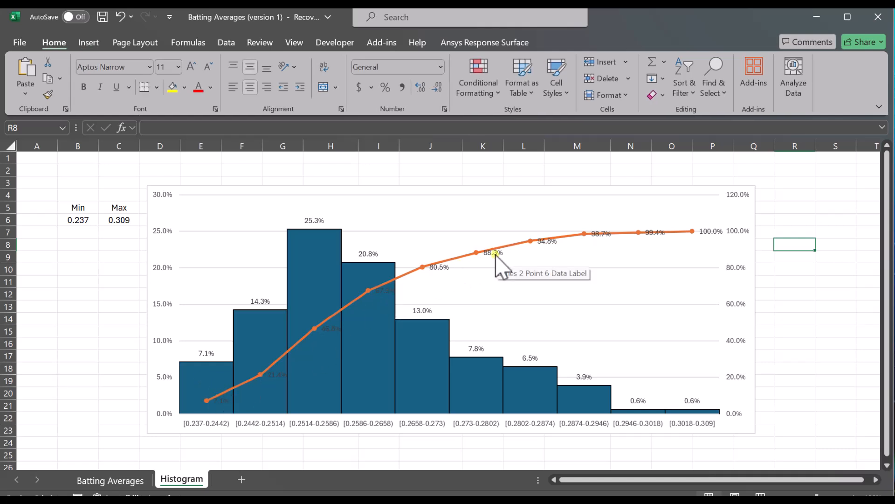
# - Select the combined histogram chart and shift it slightly toward column C
pyautogui.click(285, 190)
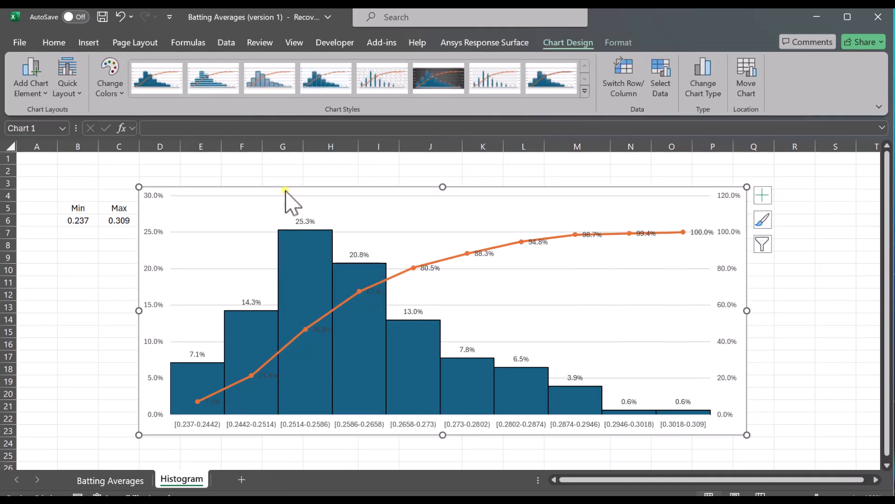